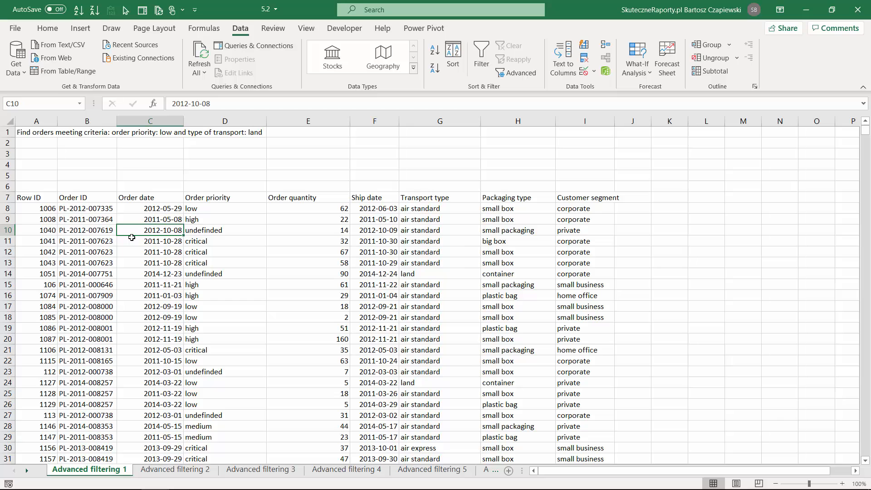
# Turn on column filters for the order table and show only rows with Order priority low
pyautogui.hotkey('ctrl', 'shift', 'l')
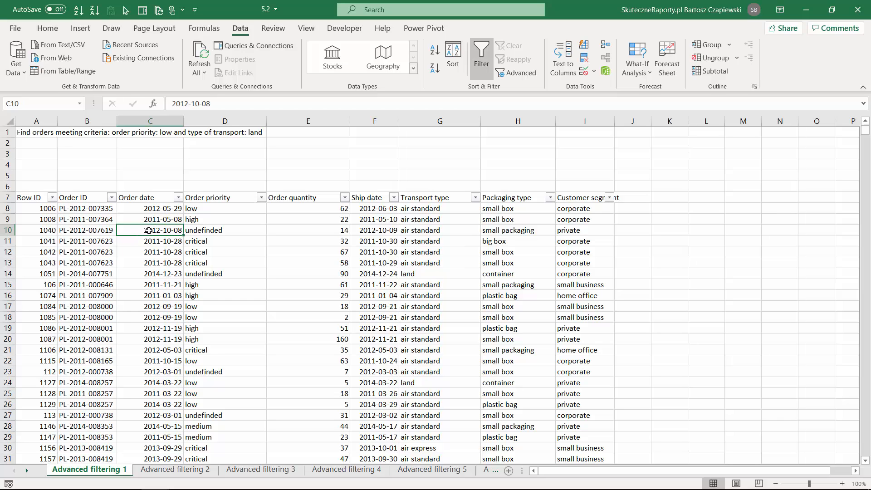
pyautogui.click(263, 198)
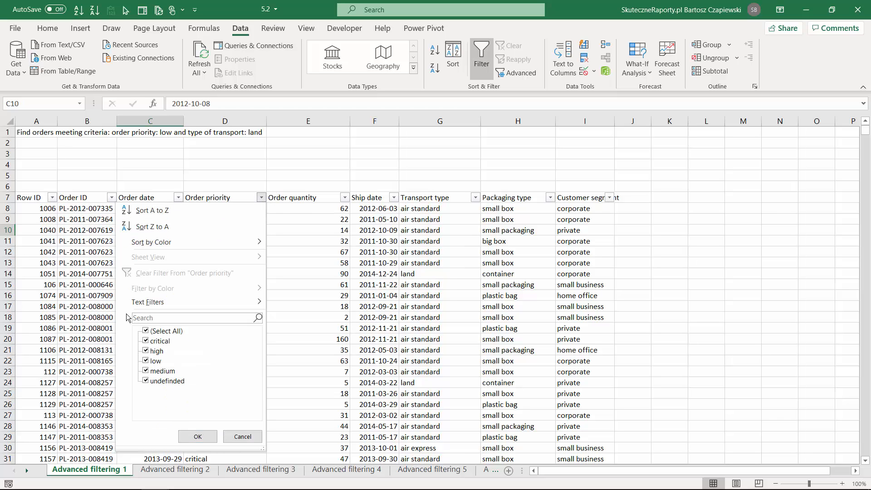
pyautogui.click(145, 331)
pyautogui.click(145, 361)
pyautogui.click(198, 436)
# Restrict Transport type to land, and remove the column filters from the order table
pyautogui.click(475, 198)
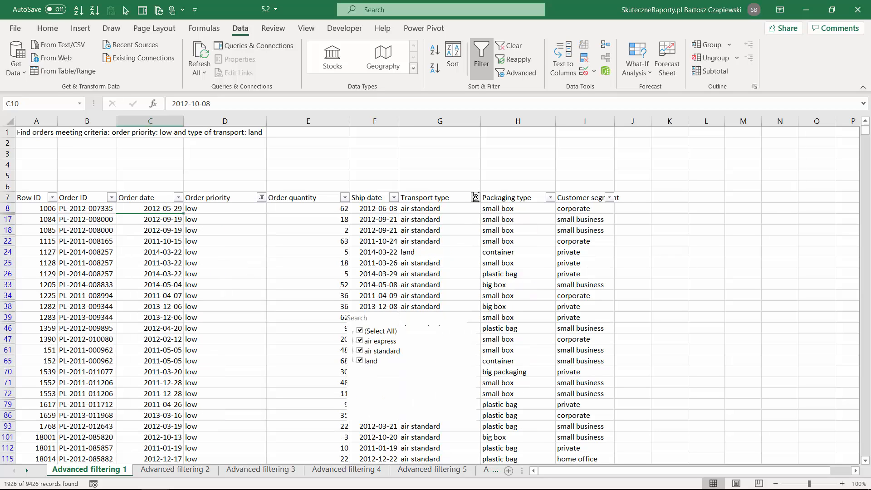
pyautogui.click(360, 331)
pyautogui.click(361, 360)
pyautogui.click(406, 433)
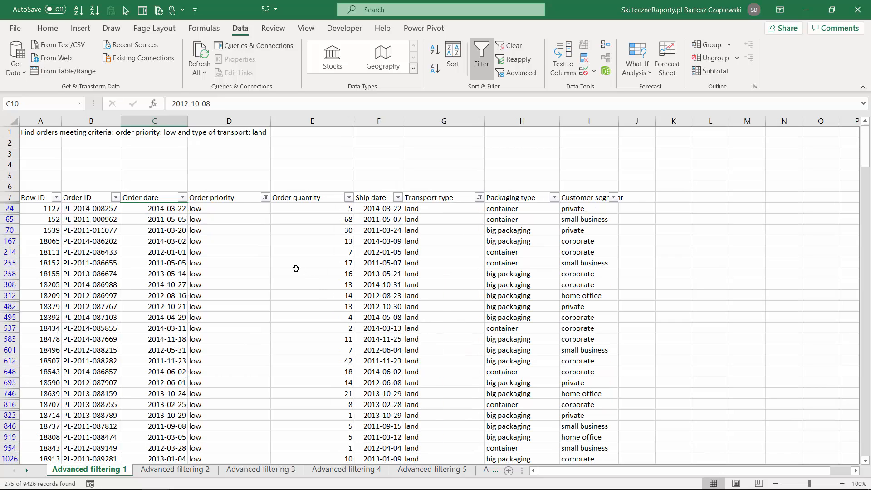
pyautogui.hotkey('ctrl', 'shift', 'l')
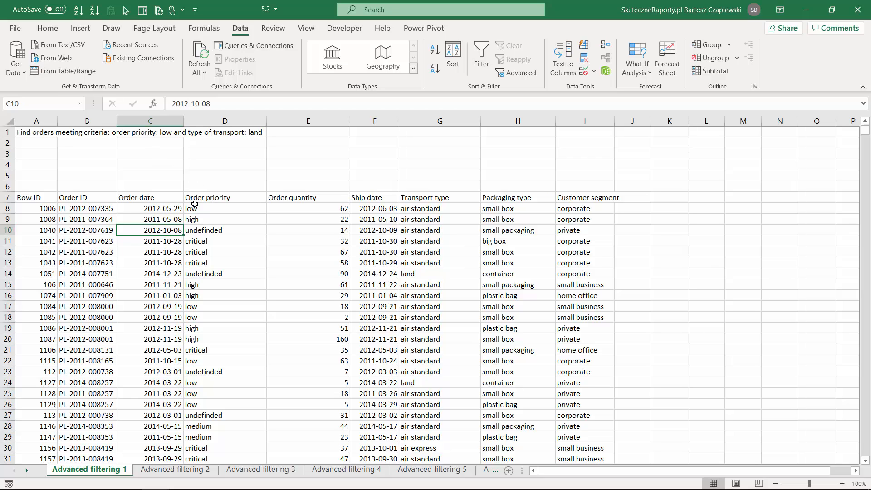
# Copy the Order priority header to D3 and the Transport type header to E3 as criteria headings
pyautogui.click(219, 196)
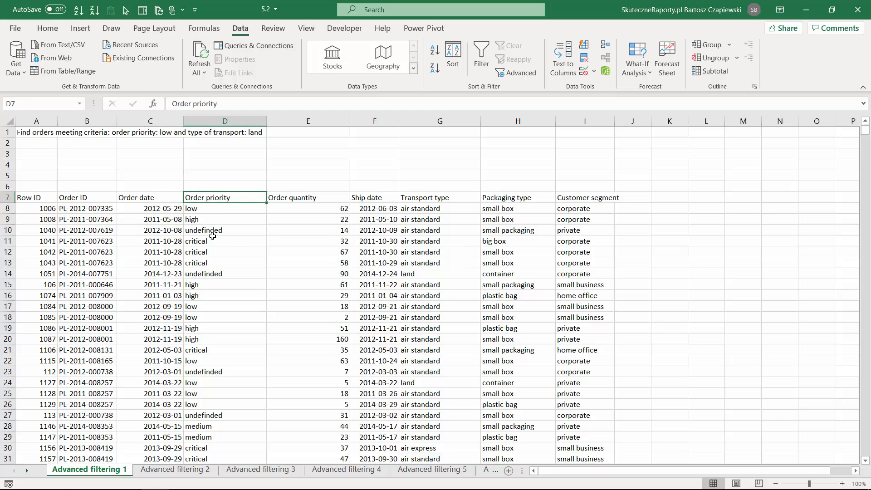
pyautogui.hotkey('ctrl', 'c')
pyautogui.click(203, 168)
pyautogui.press('Up')
pyautogui.hotkey('ctrl', 'v')
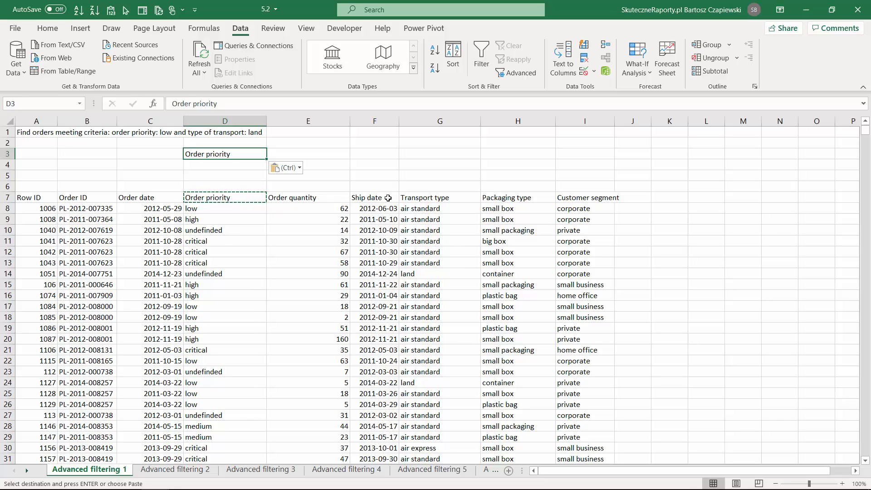
pyautogui.click(438, 199)
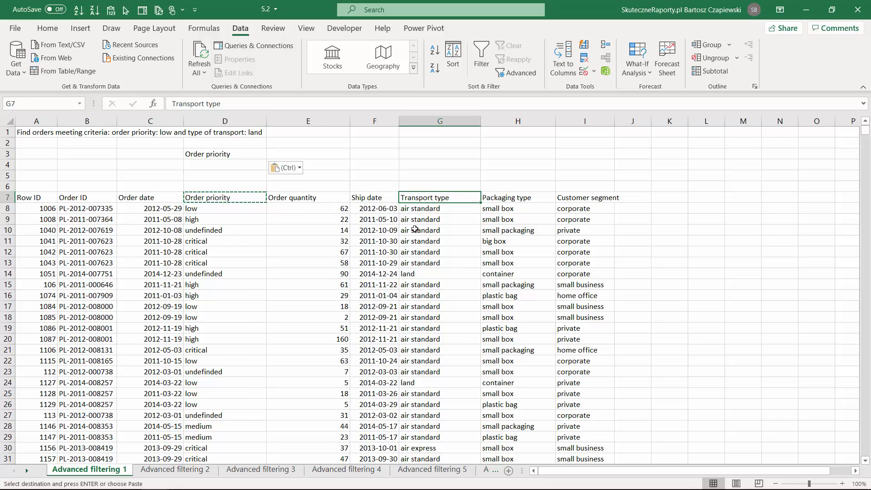
pyautogui.hotkey('ctrl', 'c')
pyautogui.click(296, 154)
pyautogui.hotkey('ctrl', 'v')
# Enter the criteria low in D4 and land in E4, on the same row
pyautogui.click(226, 164)
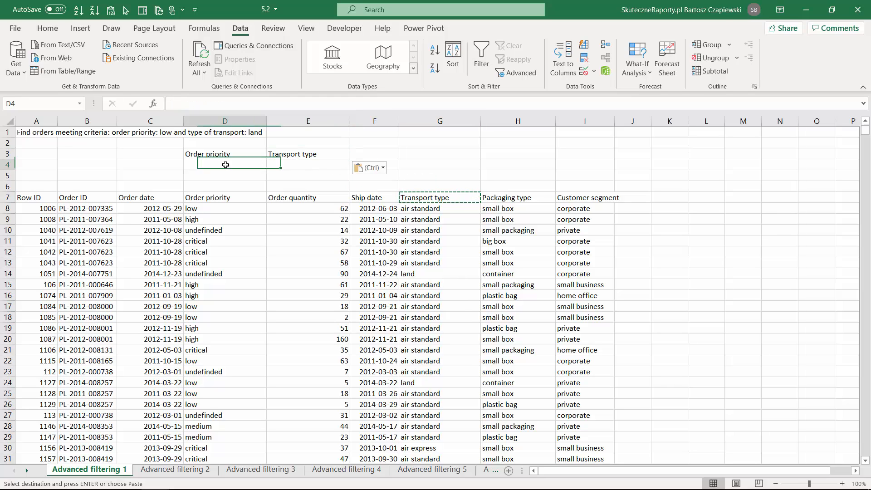
pyautogui.write('low')
pyautogui.press('Tab')
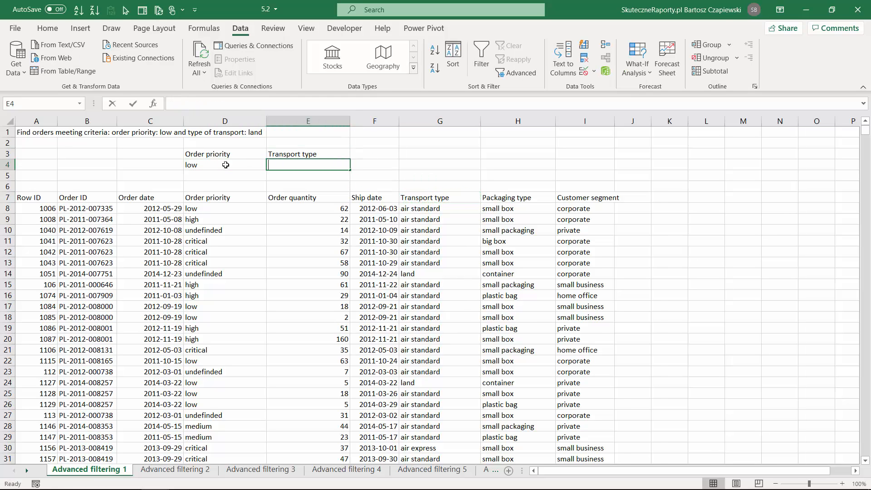
pyautogui.write('land')
pyautogui.press('Return')
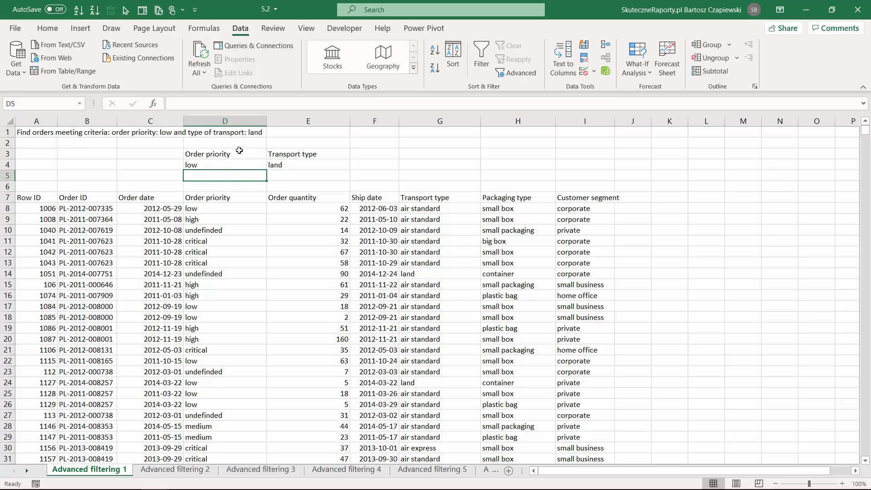
# Apply an in-place Advanced Filter to the order table A7:I9433 using D3:E4 as the criteria range
pyautogui.click(284, 231)
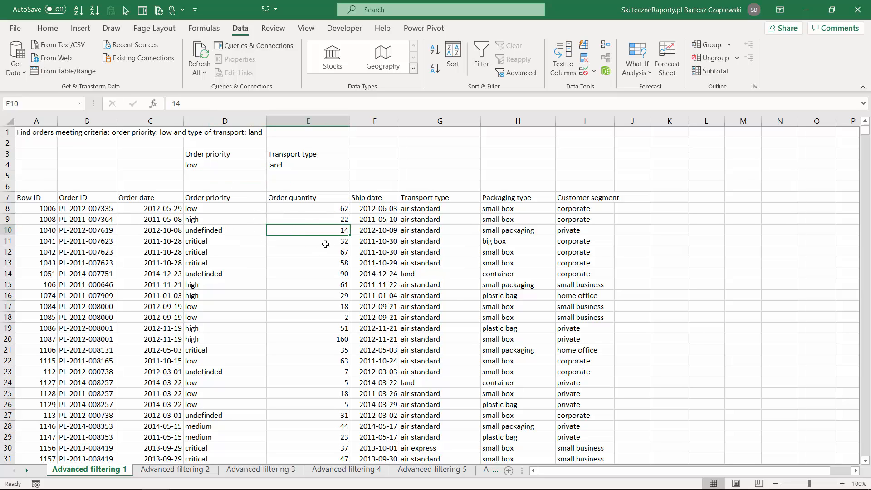
pyautogui.click(514, 74)
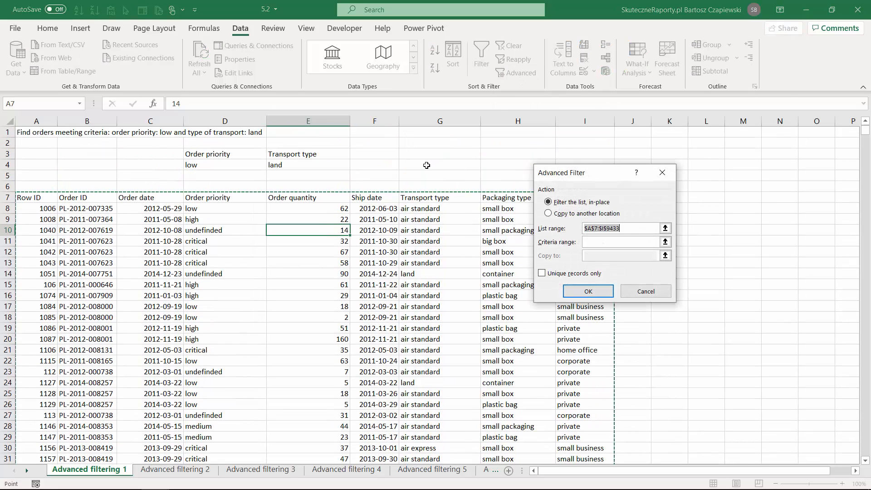
pyautogui.click(665, 241)
pyautogui.moveTo(217, 156); pyautogui.dragTo(354, 172)
pyautogui.click(669, 187)
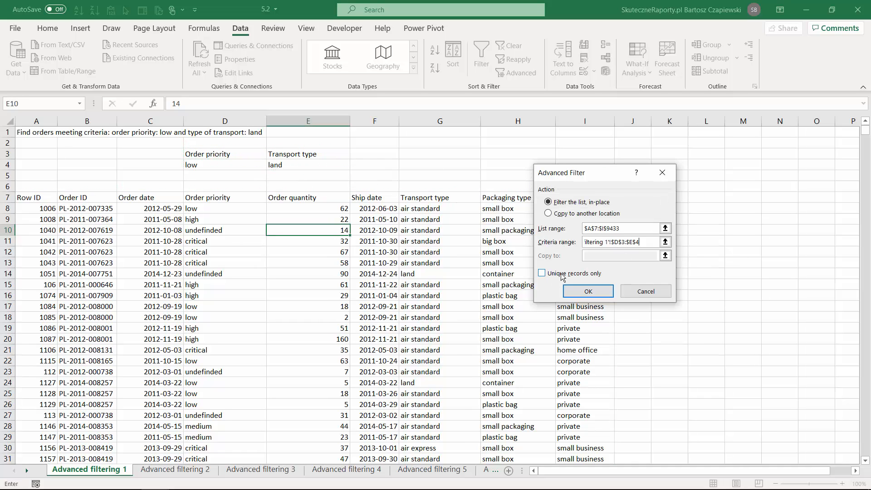
pyautogui.click(578, 290)
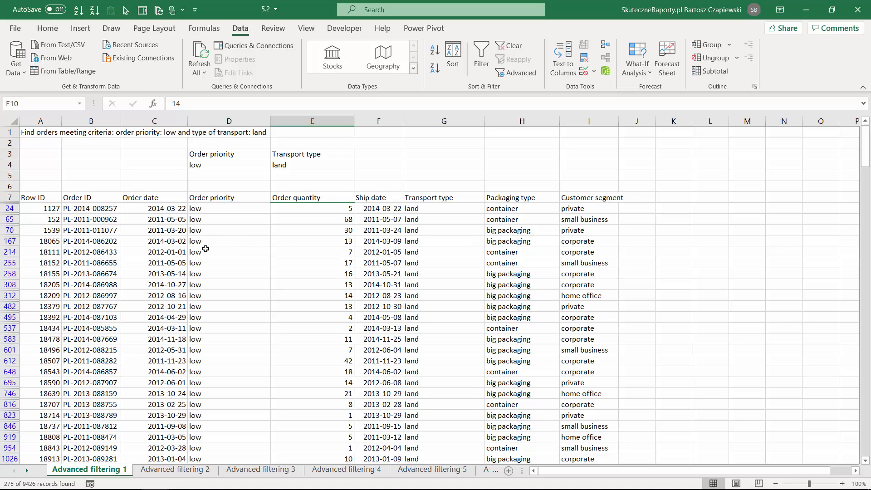
pyautogui.moveTo(37, 198); pyautogui.dragTo(620, 198)
pyautogui.click(182, 218)
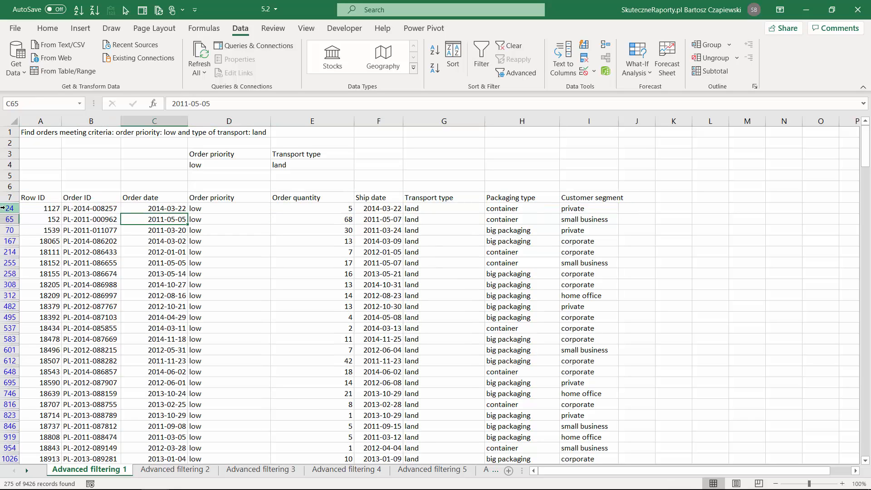
pyautogui.click(53, 175)
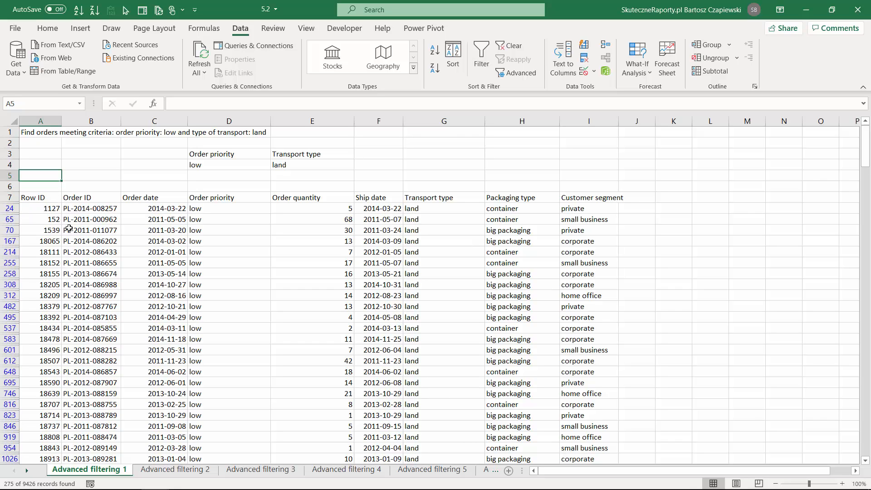
# On the Advanced filtering 2 sheet, copy the Order priority header to D3 and the Transport type header to E3
pyautogui.hotkey('ctrl', 'pagedown')
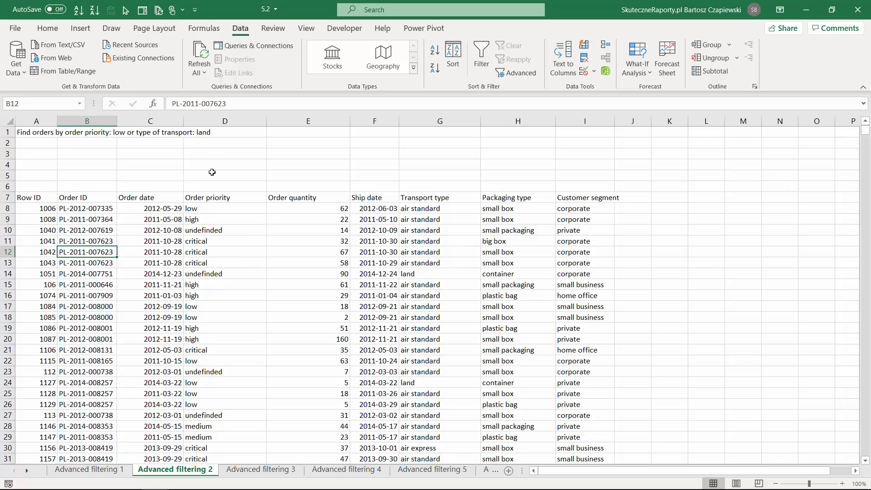
pyautogui.click(213, 196)
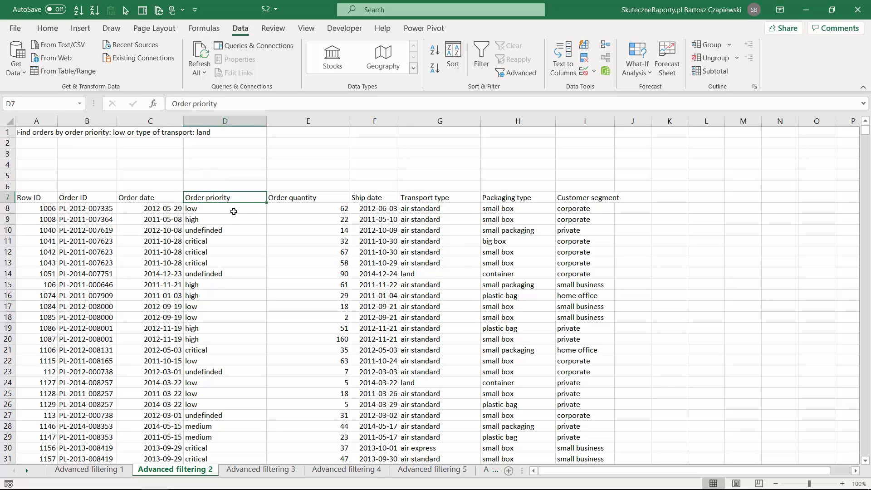
pyautogui.hotkey('ctrl', 'c')
pyautogui.click(223, 158)
pyautogui.hotkey('ctrl', 'v')
pyautogui.press('ctrl')
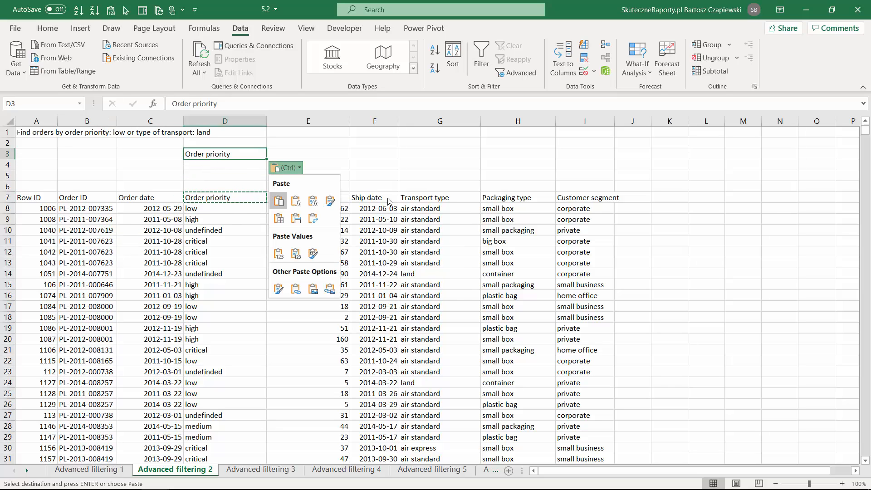
pyautogui.click(439, 198)
pyautogui.hotkey('ctrl', 'c')
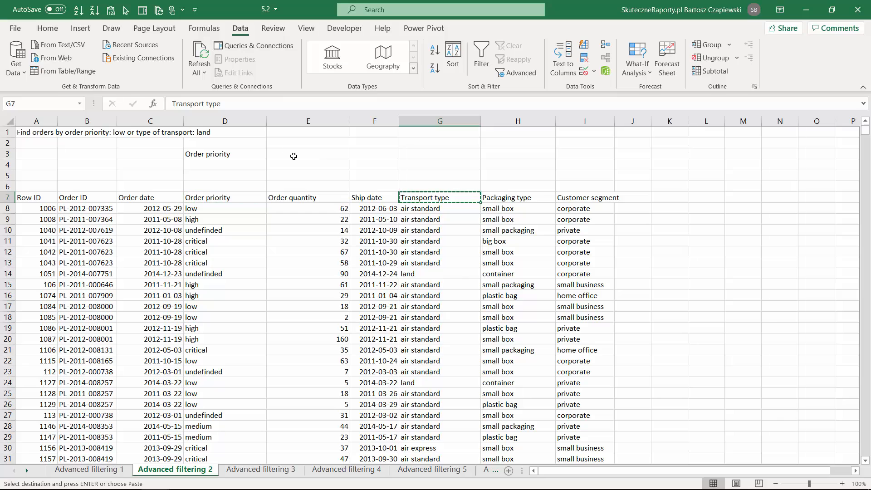
pyautogui.click(294, 154)
pyautogui.hotkey('ctrl', 'v')
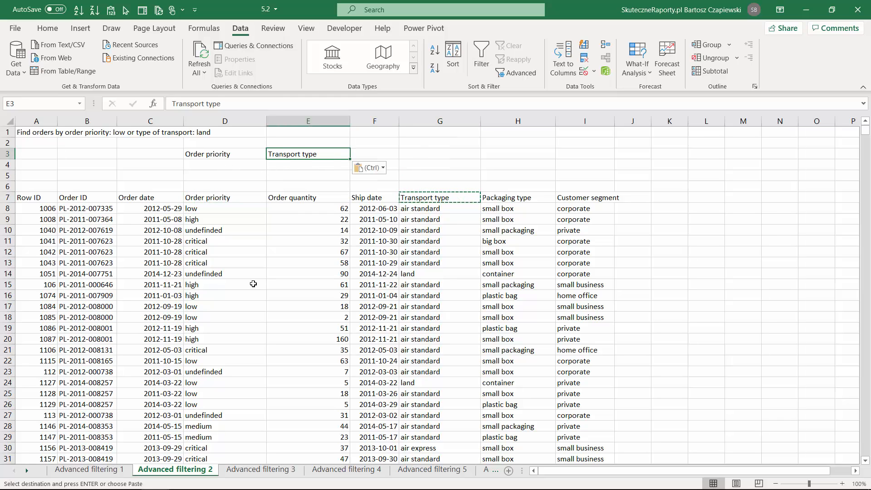
# Enter the either-or criteria on separate rows: low in D4 under Order priority and land in E5 under Transport type
pyautogui.click(230, 165)
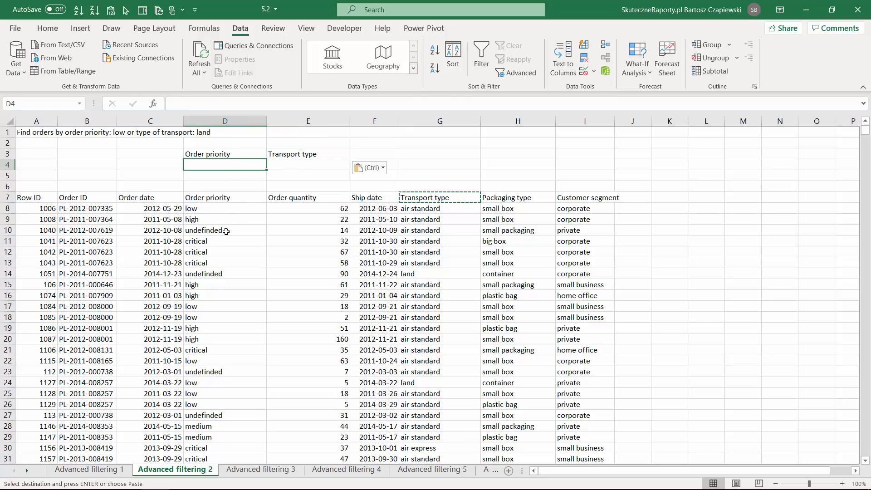
pyautogui.write('low')
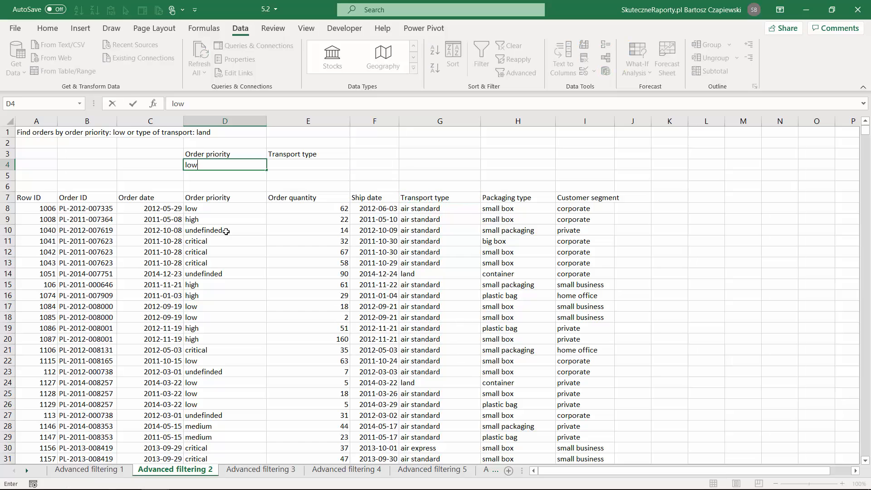
pyautogui.press('Tab')
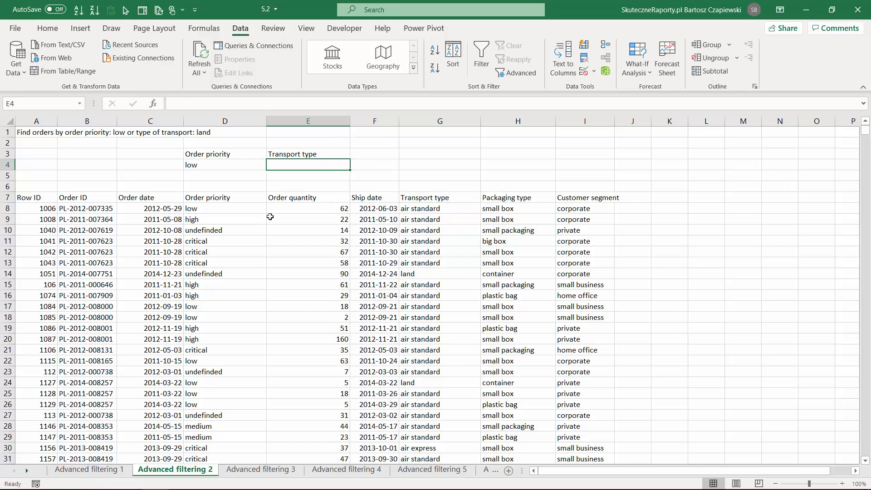
pyautogui.press('Down')
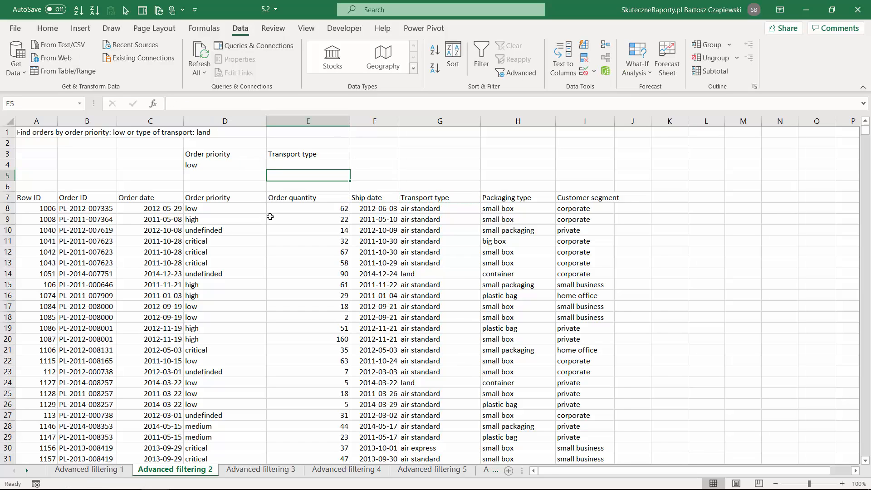
pyautogui.write('land')
pyautogui.press('Return')
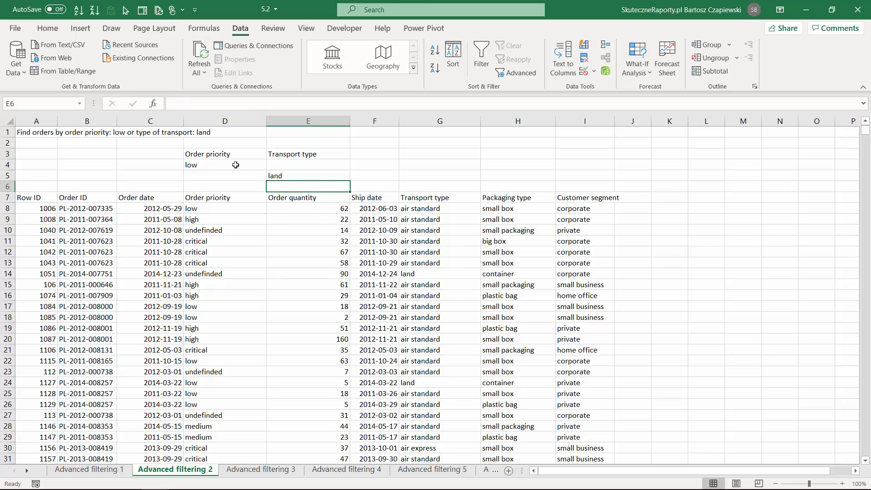
pyautogui.moveTo(234, 164); pyautogui.dragTo(297, 165)
pyautogui.moveTo(227, 176); pyautogui.dragTo(297, 177)
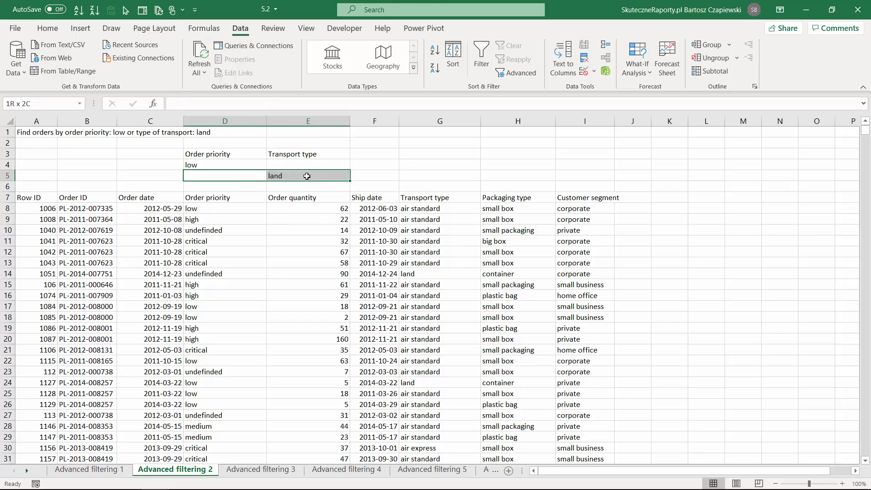
# Apply an in-place Advanced Filter to the order table using D3:E5 as the criteria range
pyautogui.click(320, 242)
pyautogui.click(515, 74)
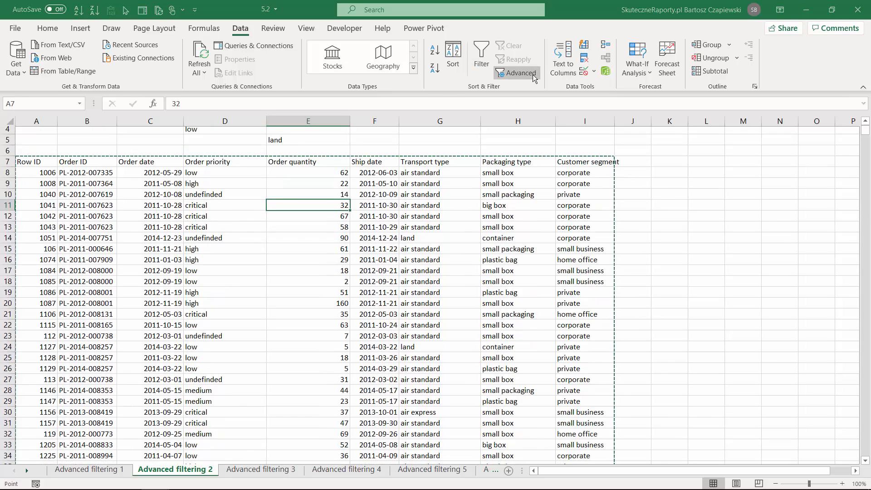
pyautogui.click(665, 242)
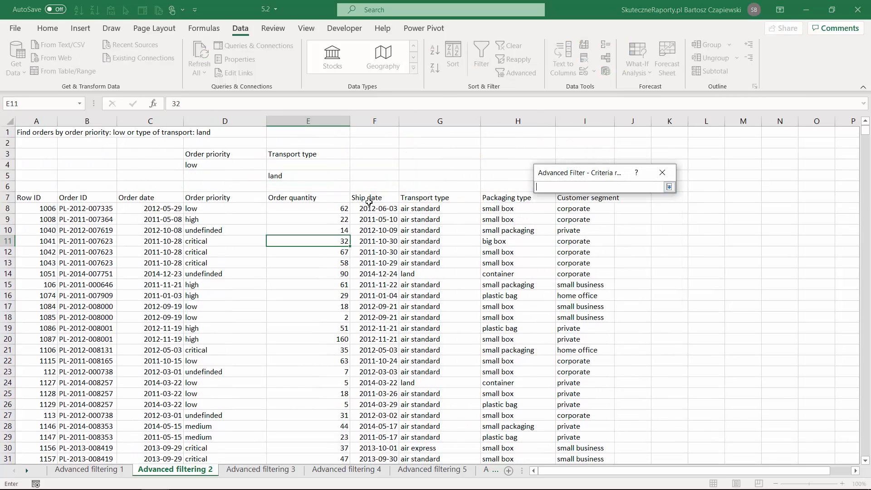
pyautogui.moveTo(218, 153); pyautogui.dragTo(309, 175)
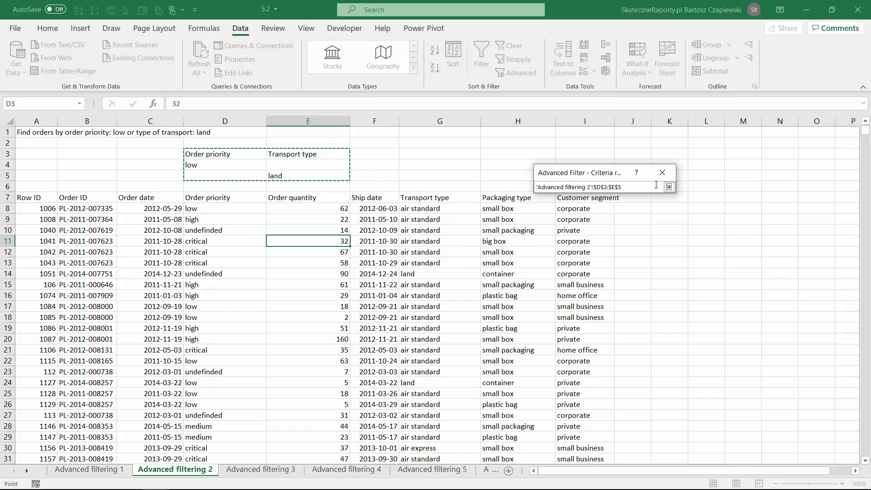
pyautogui.click(669, 188)
pyautogui.click(595, 291)
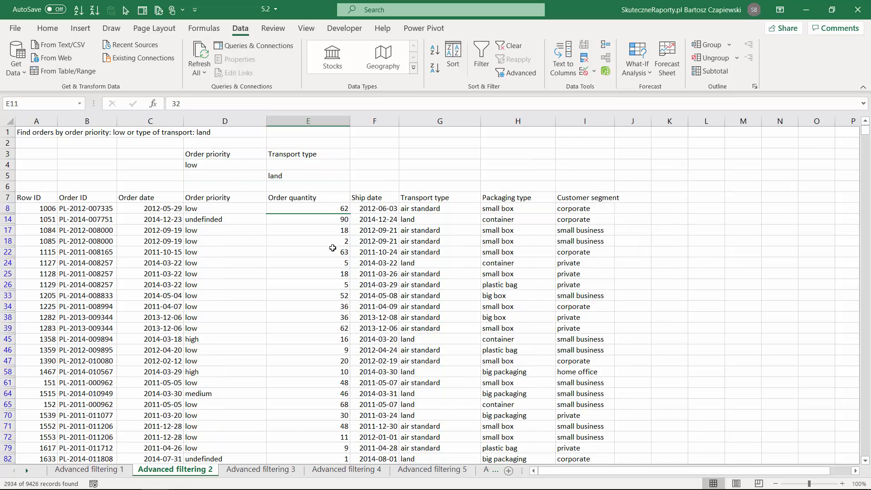
pyautogui.click(219, 207)
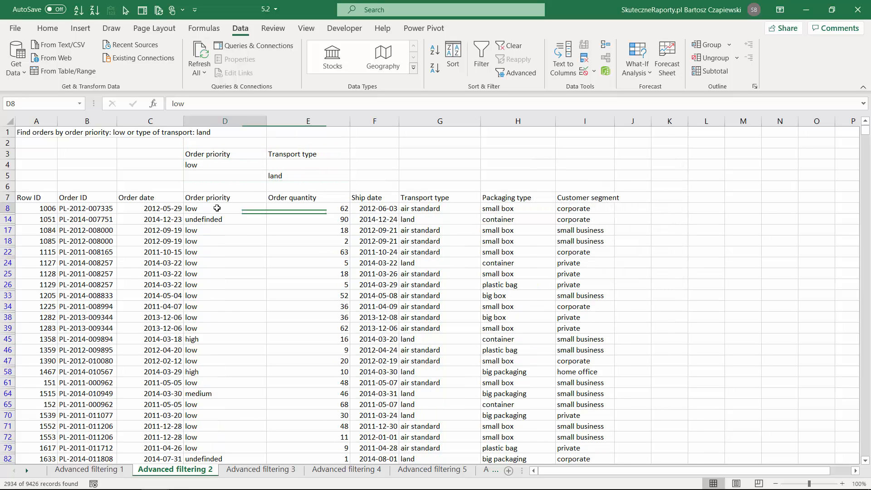
pyautogui.click(435, 221)
pyautogui.click(210, 266)
pyautogui.click(426, 265)
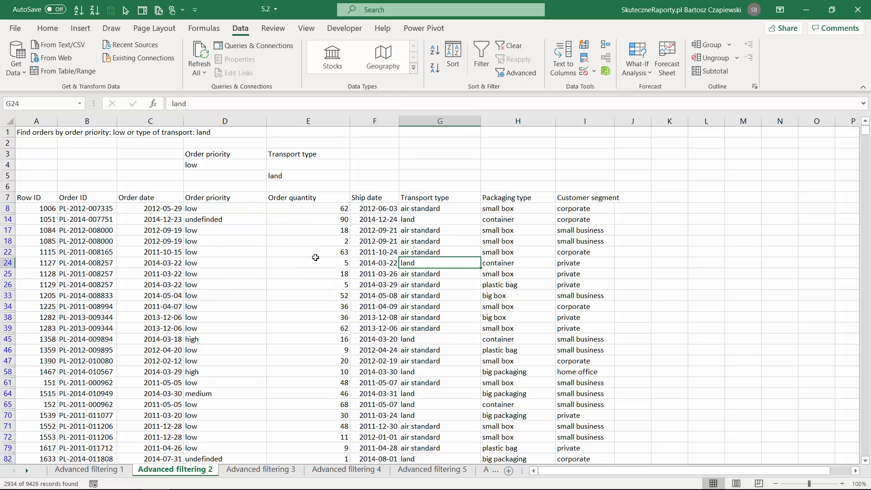
# On the Advanced filtering 3 sheet, copy the table's Order ID header to D1 as the criteria header
pyautogui.click(261, 469)
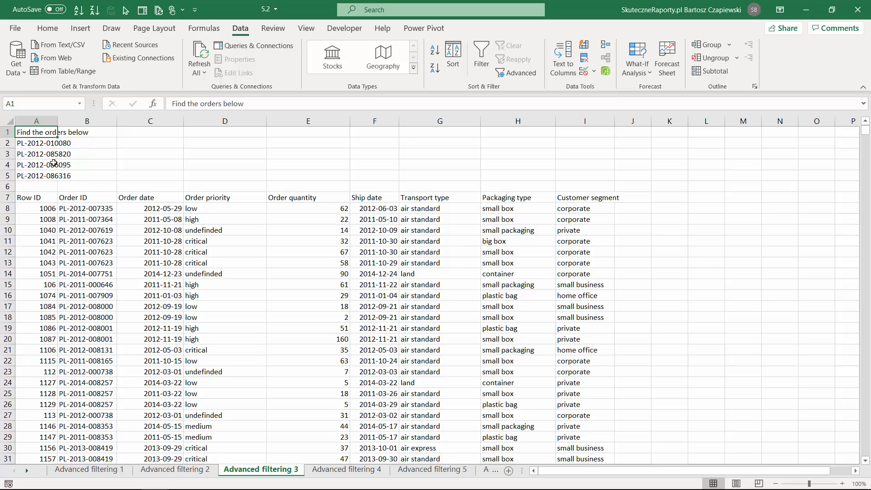
pyautogui.moveTo(34, 142); pyautogui.dragTo(30, 178)
pyautogui.click(190, 231)
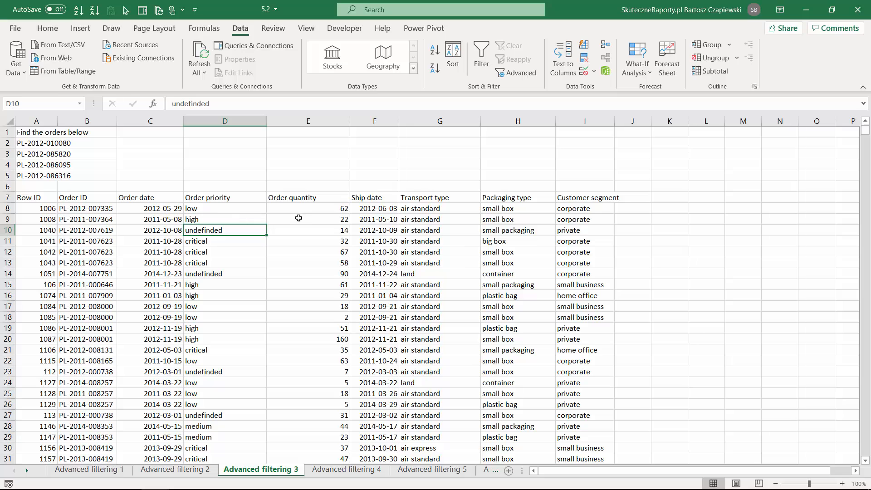
pyautogui.click(94, 197)
pyautogui.hotkey('ctrl', 'c')
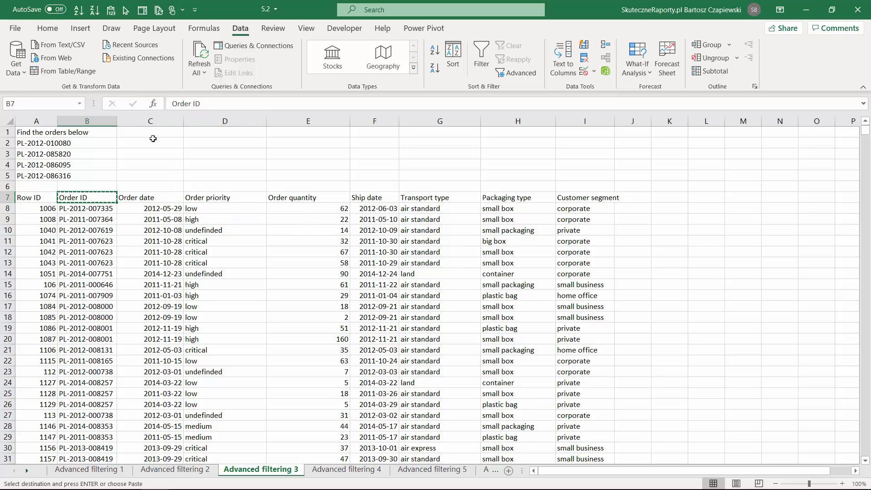
pyautogui.click(209, 132)
pyautogui.hotkey('ctrl', 'v')
# Copy the list of wanted order IDs from A2:A5 to D2:D5, under the Order ID criteria header
pyautogui.moveTo(40, 142); pyautogui.dragTo(48, 176)
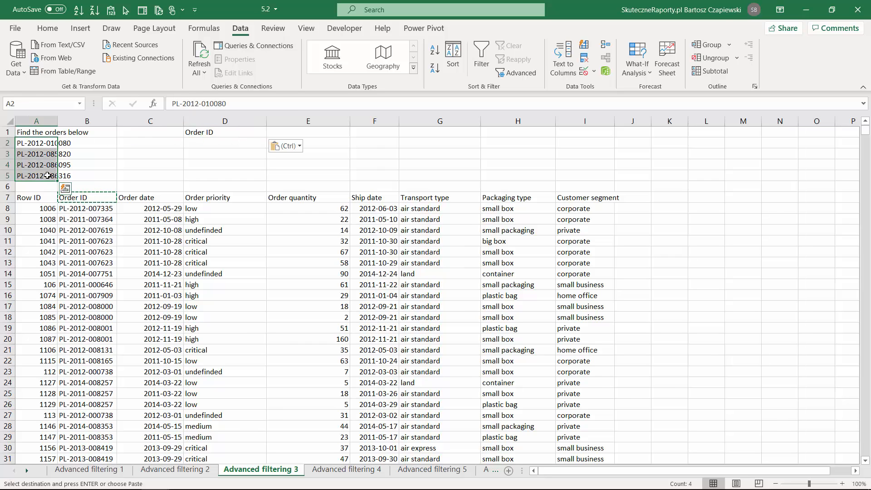
pyautogui.hotkey('ctrl', 'c')
pyautogui.click(212, 143)
pyautogui.hotkey('ctrl', 'v')
# Apply an in-place Advanced Filter to the order table A7:I9433 using D1:D5 as the criteria range
pyautogui.click(225, 241)
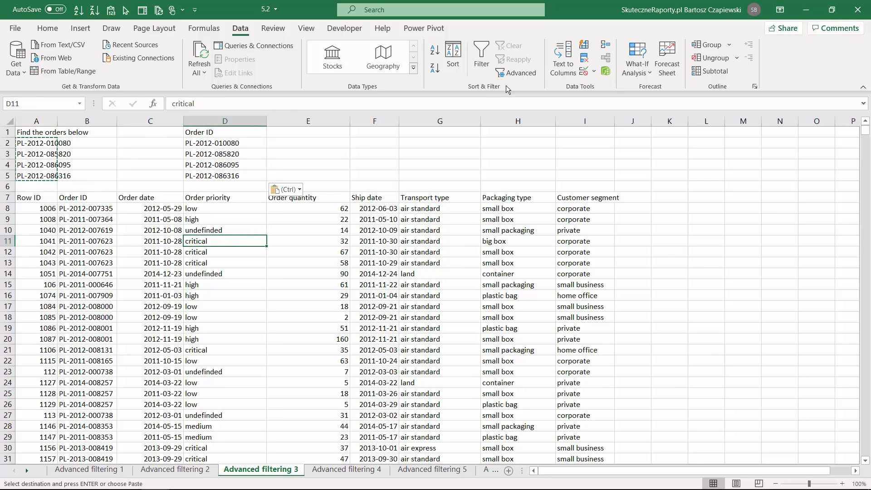
pyautogui.click(523, 74)
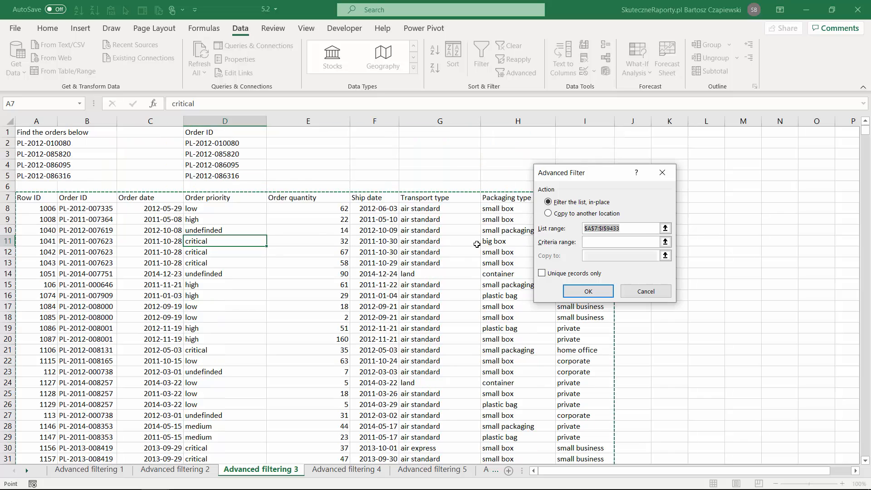
pyautogui.click(665, 241)
pyautogui.click(224, 132)
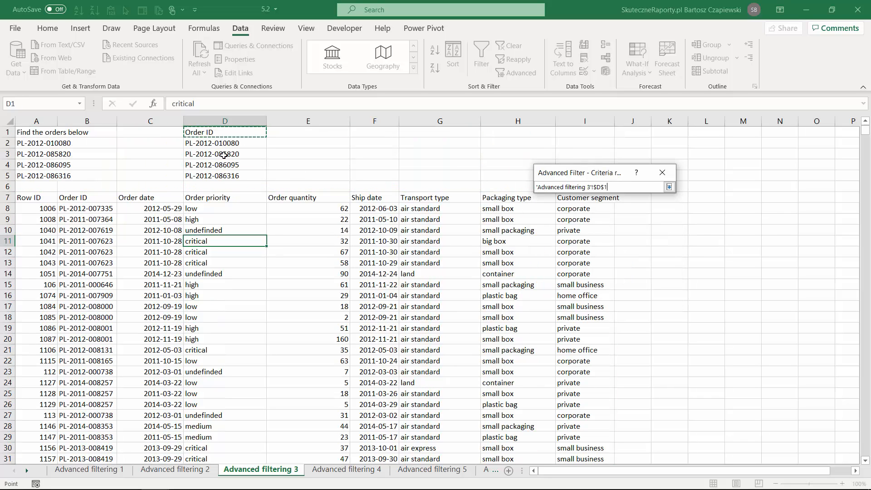
pyautogui.moveTo(223, 155); pyautogui.dragTo(223, 176)
pyautogui.click(668, 187)
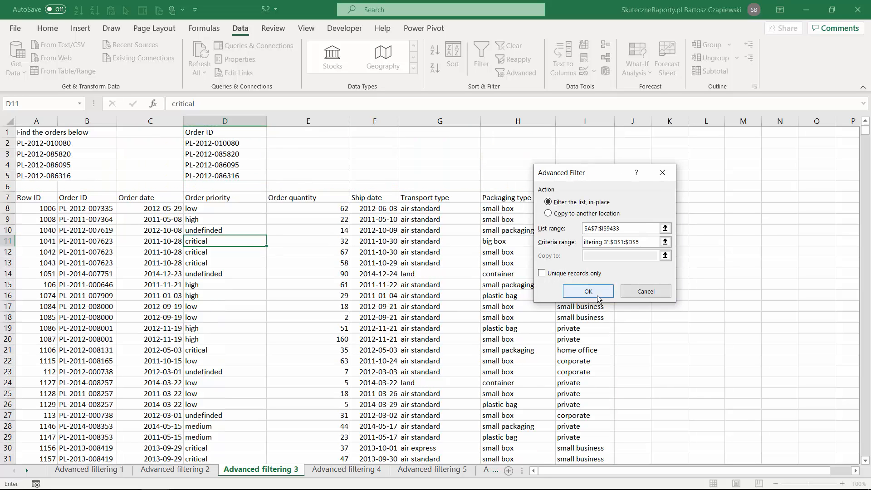
pyautogui.click(588, 291)
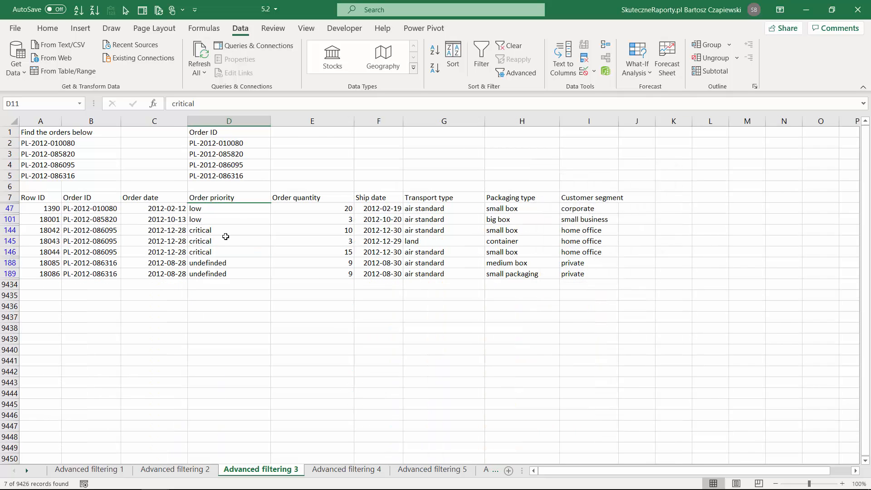
# On the Advanced filtering 4 sheet, copy the Order priority, Ship date and Transport type headers to D3, E3 and F3
pyautogui.hotkey('ctrl', 'pagedown')
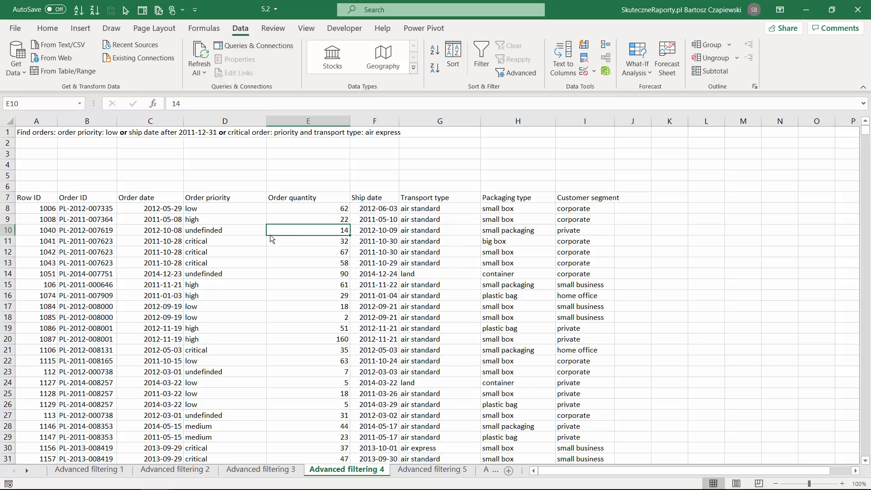
pyautogui.click(240, 198)
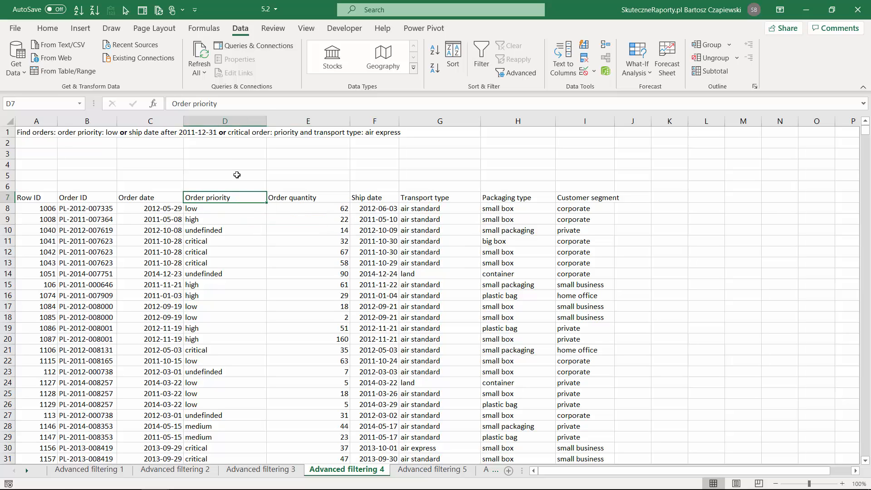
pyautogui.hotkey('ctrl', 'c')
pyautogui.click(227, 154)
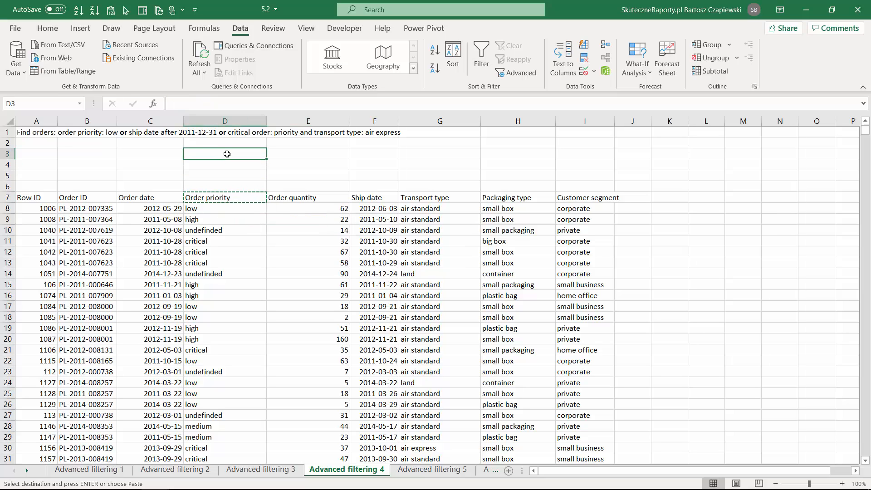
pyautogui.hotkey('ctrl', 'v')
pyautogui.click(375, 199)
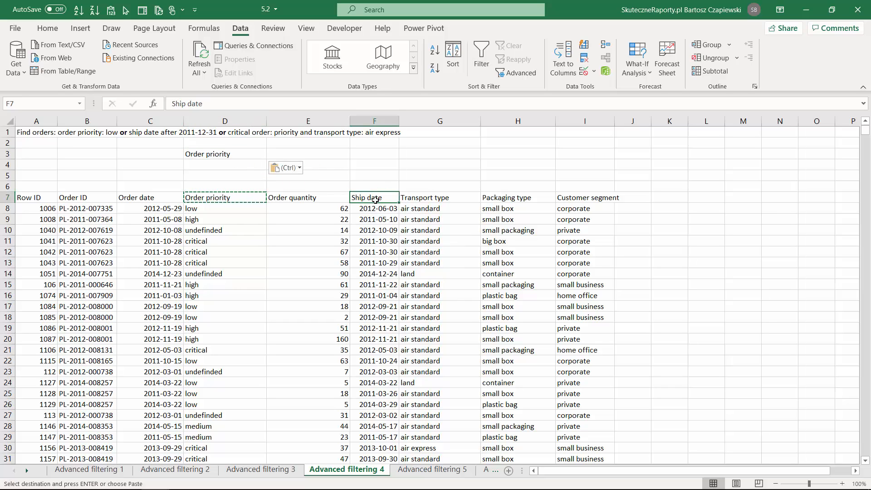
pyautogui.hotkey('ctrl', 'c')
pyautogui.click(275, 151)
pyautogui.hotkey('ctrl', 'v')
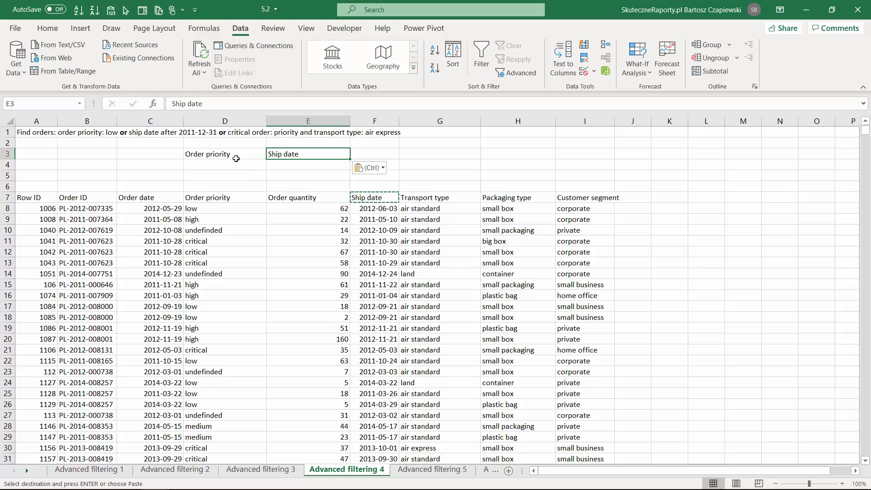
pyautogui.click(426, 196)
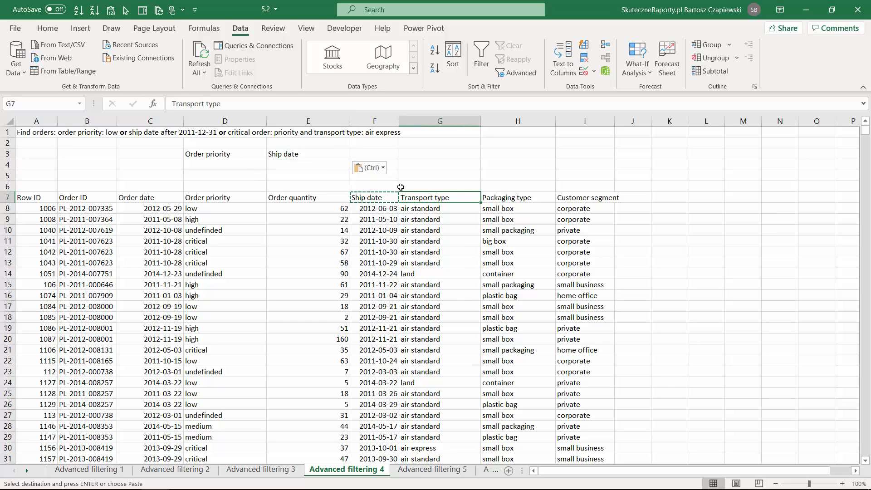
pyautogui.hotkey('ctrl', 'c')
pyautogui.click(370, 155)
pyautogui.hotkey('ctrl', 'v')
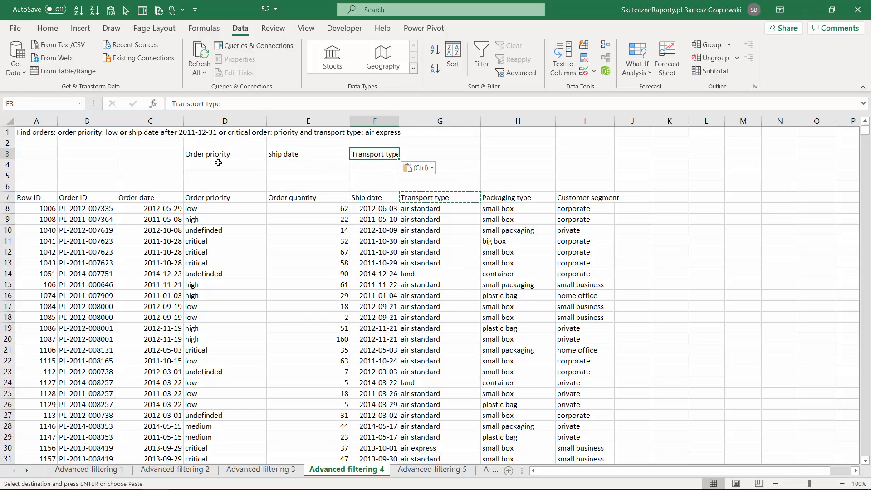
# Enter the first two alternative criteria on separate rows: low in D4 under Order priority and >2011-12-31 in E5 under Ship date
pyautogui.click(218, 164)
pyautogui.write('low')
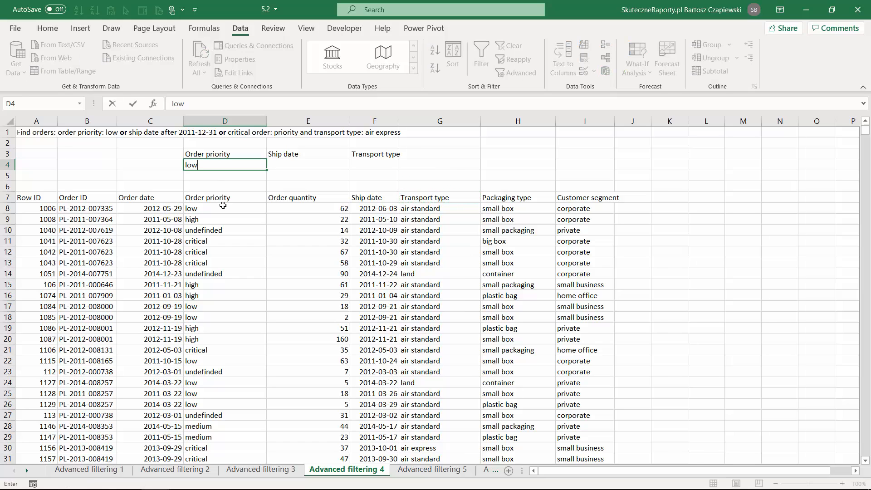
pyautogui.press('Return')
pyautogui.press('Right')
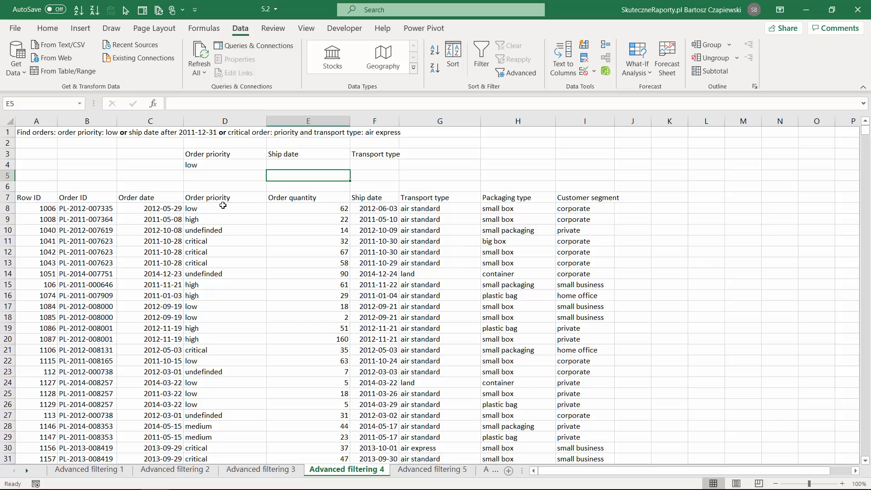
pyautogui.write('>2011-12-31')
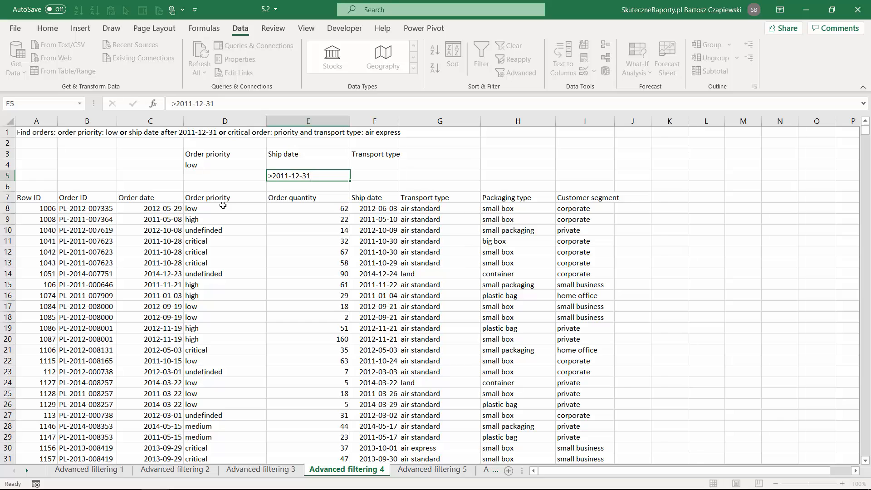
pyautogui.press('Return')
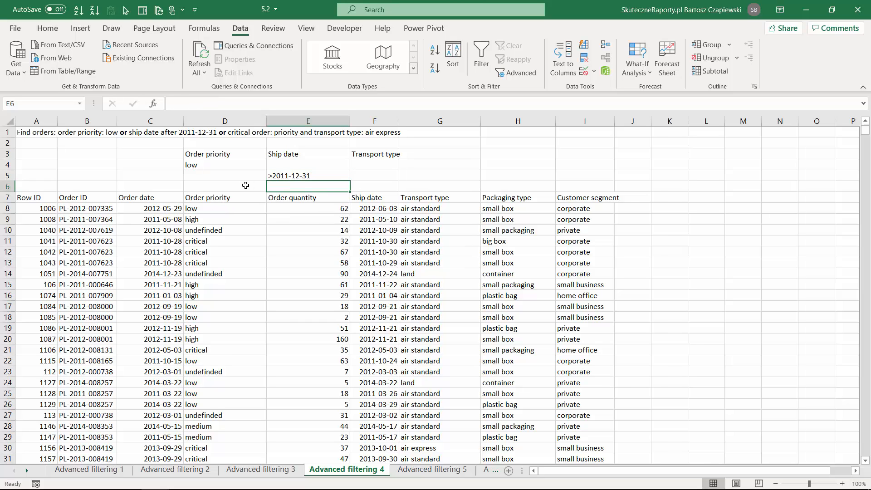
# Fill the third criteria row with critical in D6 and air express in F6, and insert a blank row above the table header
pyautogui.click(230, 185)
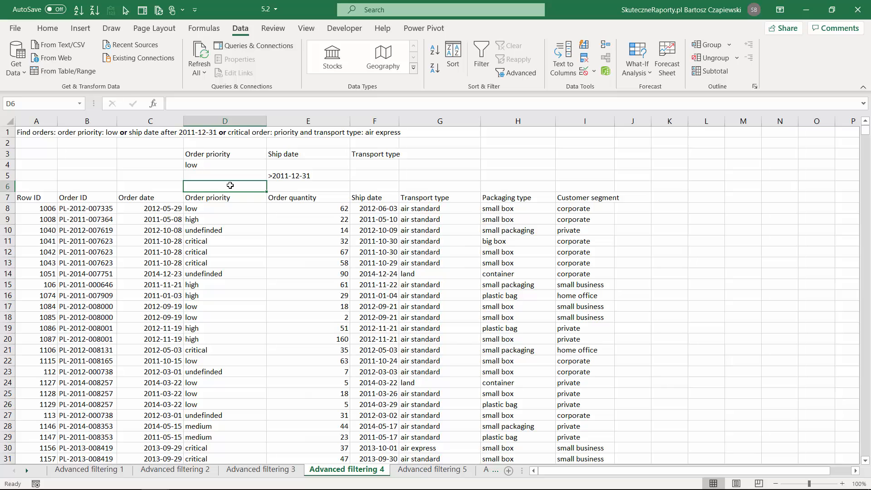
pyautogui.write('critical')
pyautogui.press('Tab')
pyautogui.press('Tab')
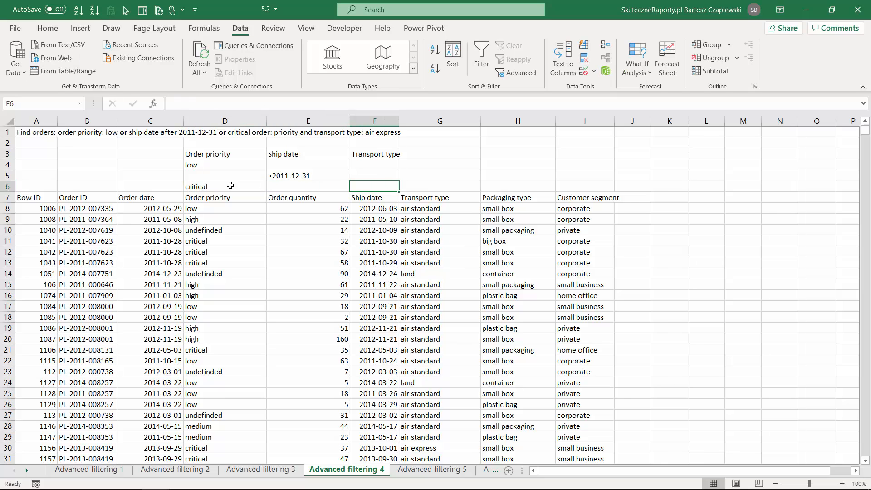
pyautogui.write('air express')
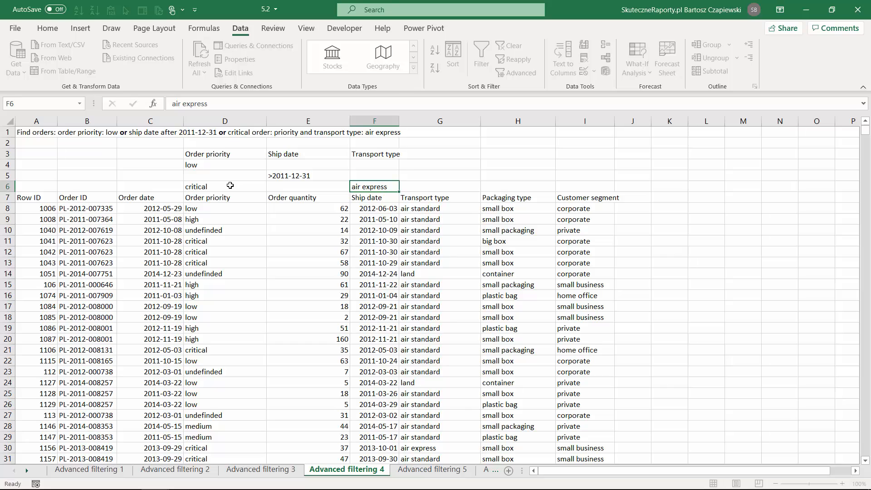
pyautogui.press('Return')
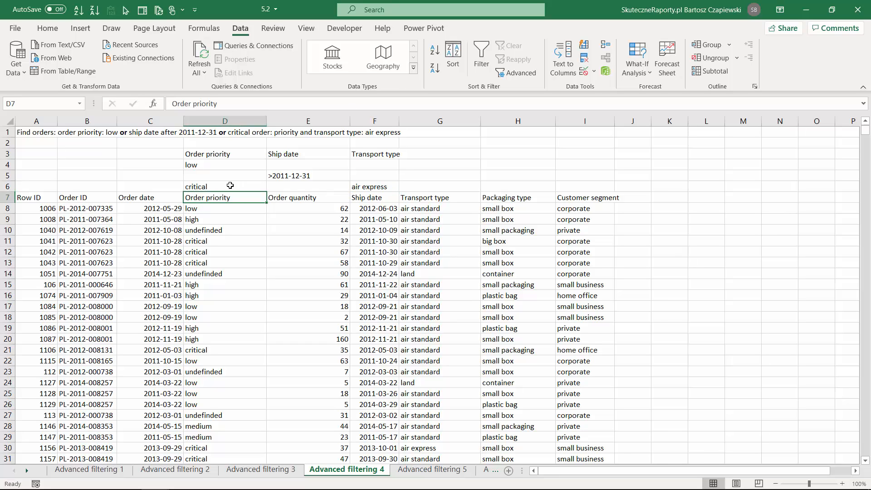
pyautogui.rightClick(13, 202)
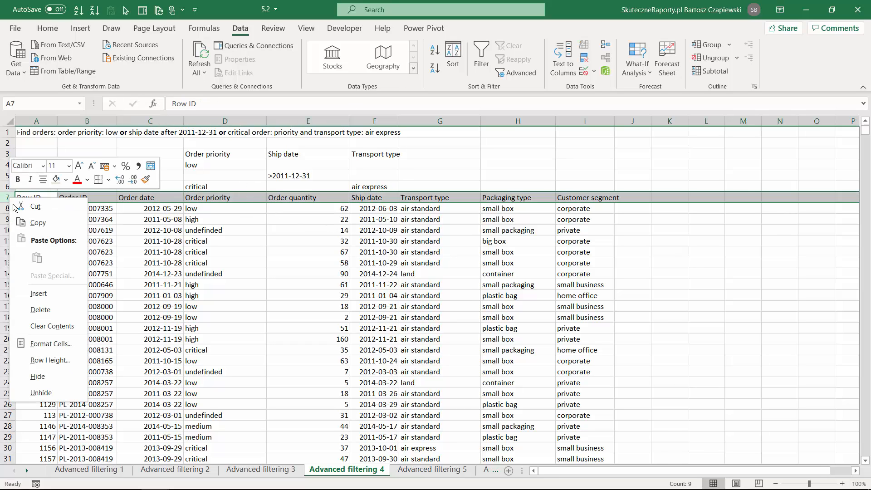
pyautogui.click(39, 293)
# Apply an in-place Advanced Filter to the order table A8:I9434 using D3:F6 as the criteria range
pyautogui.click(293, 272)
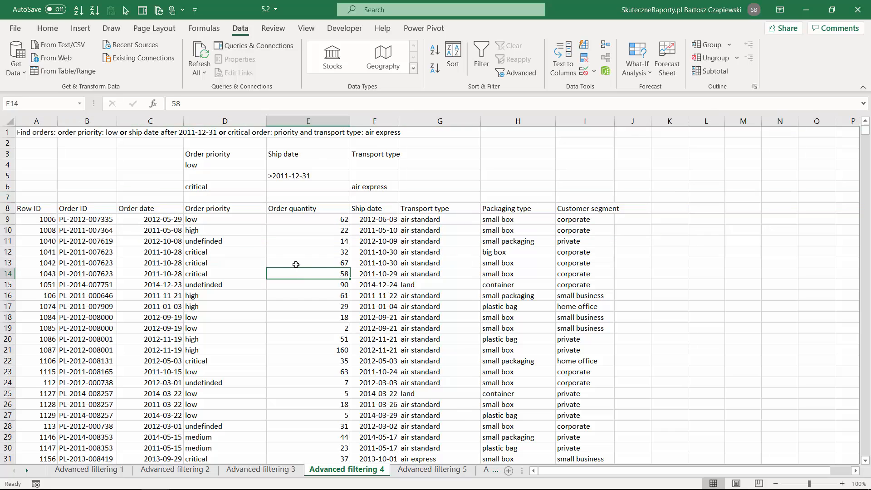
pyautogui.click(518, 73)
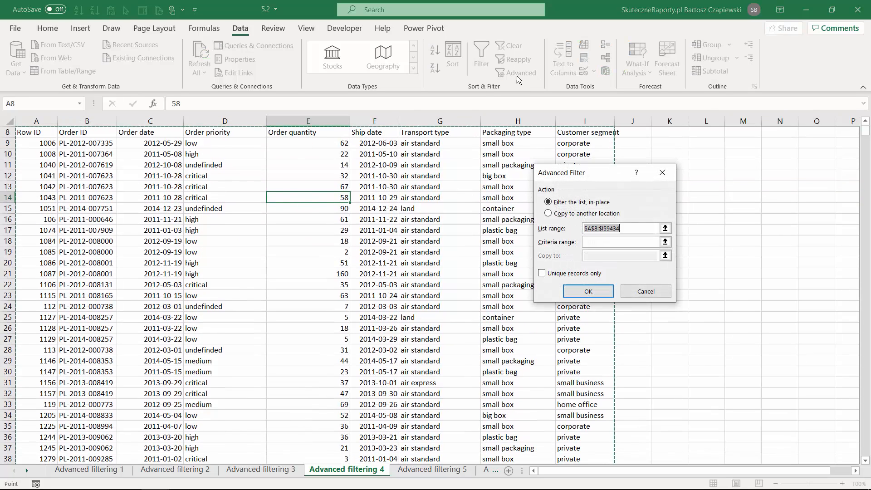
pyautogui.click(665, 242)
pyautogui.moveTo(199, 155); pyautogui.dragTo(368, 187)
pyautogui.click(669, 187)
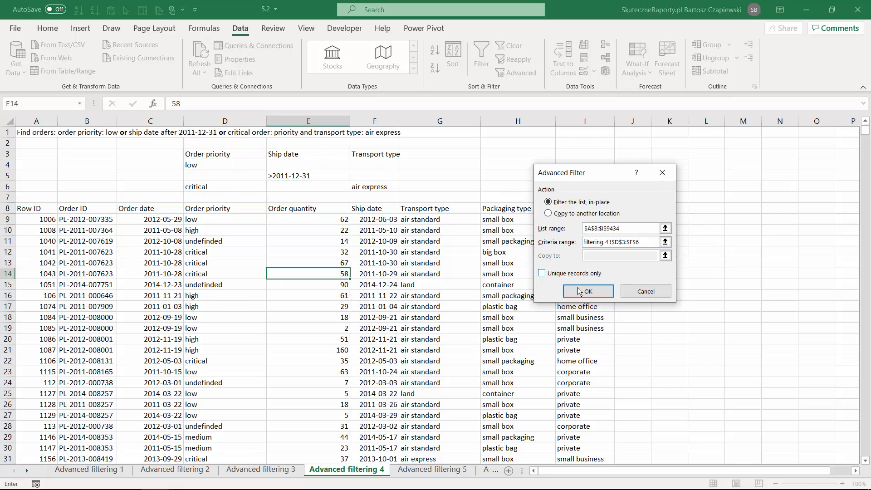
pyautogui.click(579, 290)
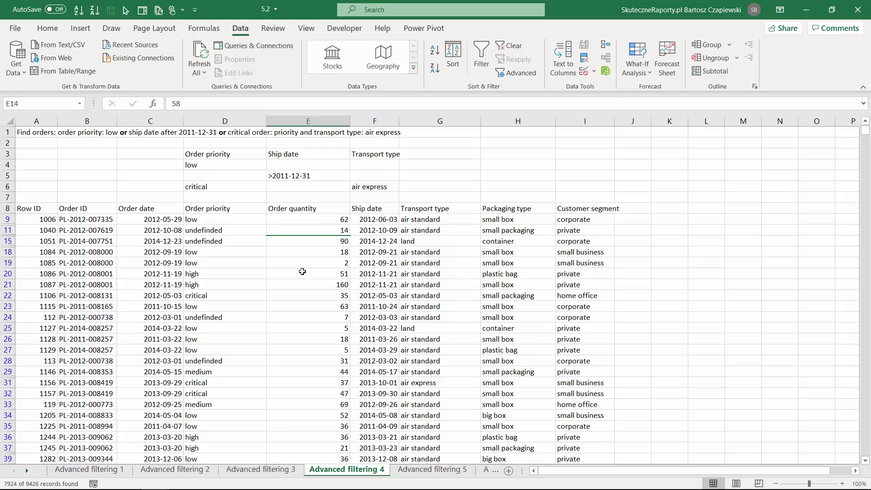
# On the Advanced filtering 5 sheet, copy the Order priority header to D3 and the Transport type header to E3
pyautogui.hotkey('ctrl', 'pagedown')
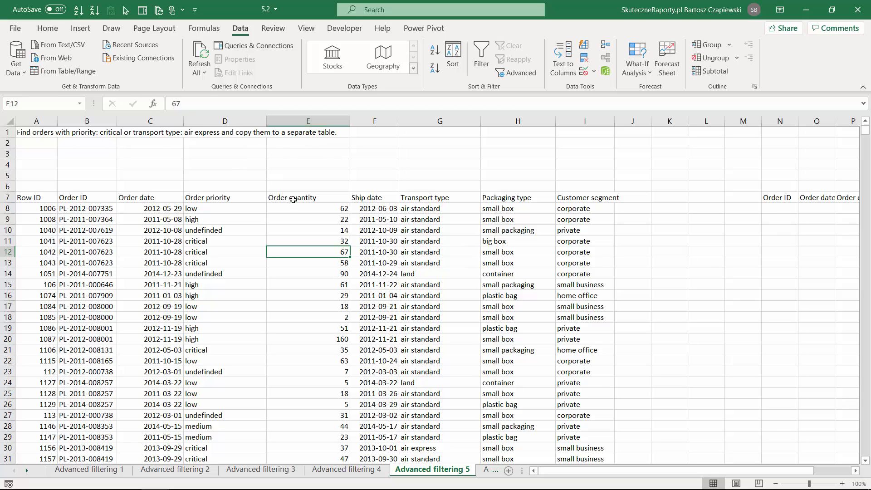
pyautogui.click(225, 198)
pyautogui.hotkey('ctrl', 'c')
pyautogui.click(206, 154)
pyautogui.hotkey('ctrl', 'v')
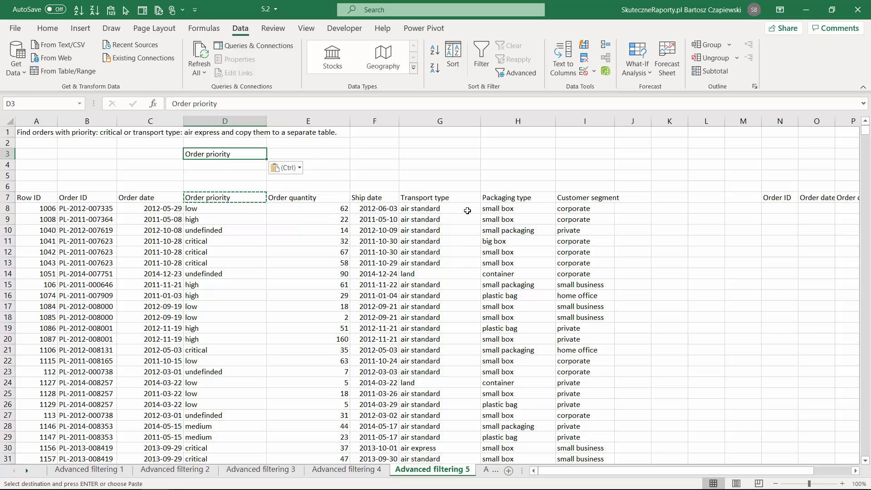
pyautogui.click(442, 199)
pyautogui.hotkey('ctrl', 'c')
pyautogui.click(285, 153)
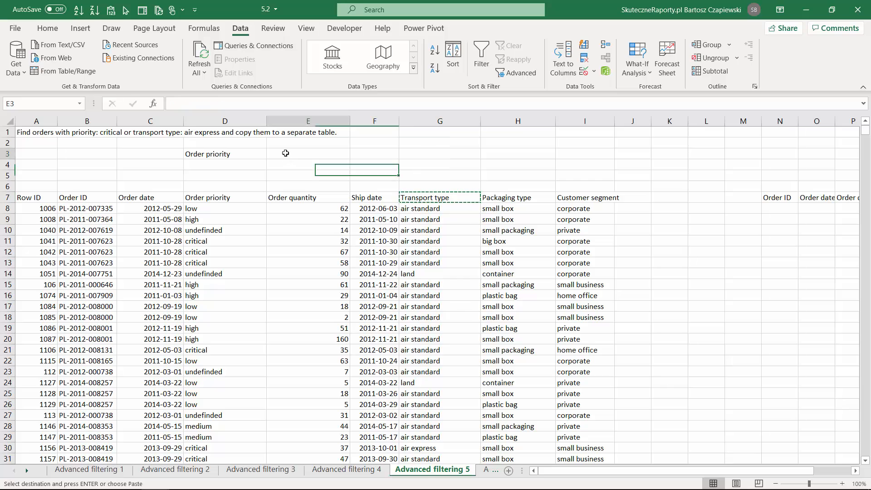
pyautogui.hotkey('ctrl', 'v')
# Enter the either-or criteria on separate rows: critical in D4 under Order priority and air express in E5 under Transport type
pyautogui.click(217, 165)
pyautogui.write('c')
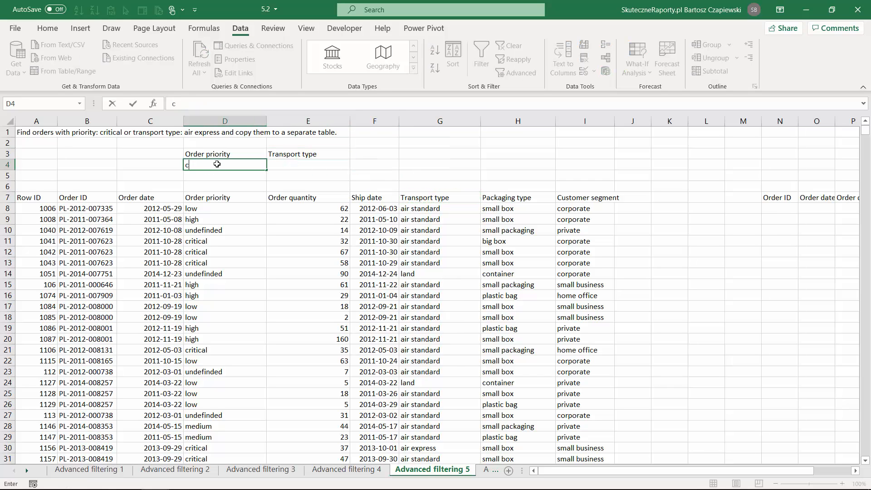
pyautogui.write('ritical')
pyautogui.press('Tab')
pyautogui.press('Down')
pyautogui.write('a')
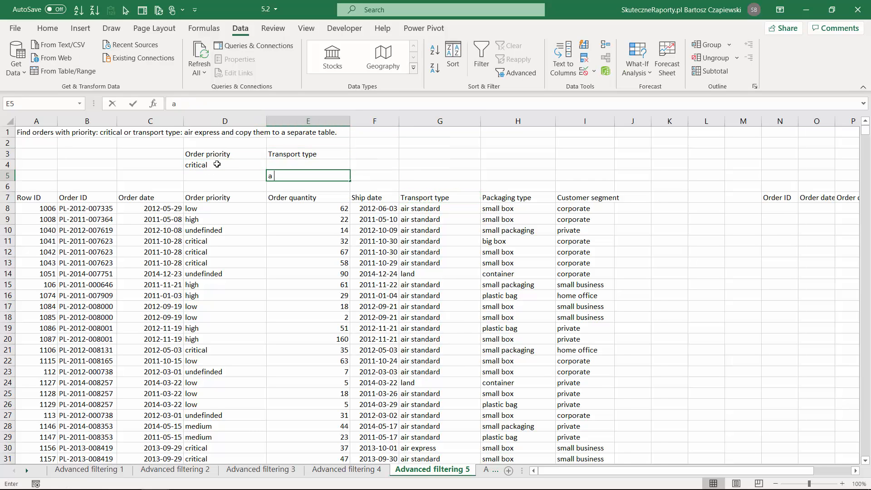
pyautogui.write('ir express')
pyautogui.press('Return')
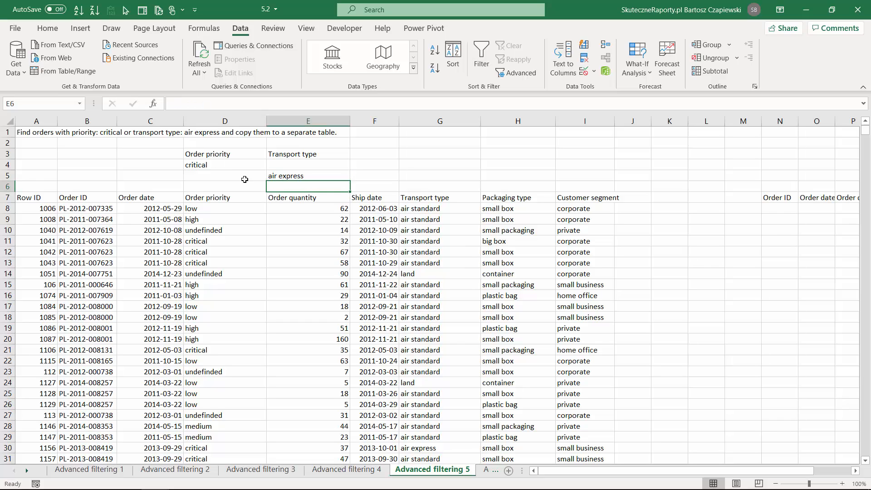
# Run an Advanced Filter on the order table A7:I9433 with criteria range D3:E5, copying the matches to the headers in N7:Q7
pyautogui.click(285, 176)
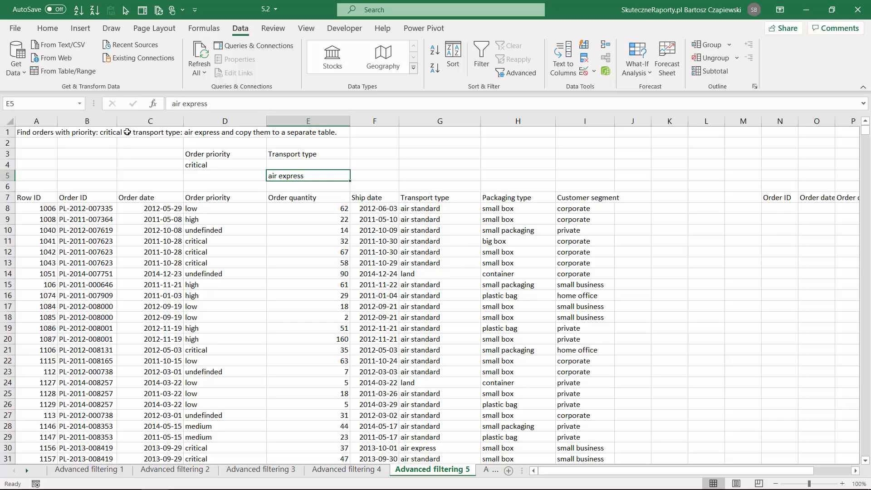
pyautogui.click(291, 243)
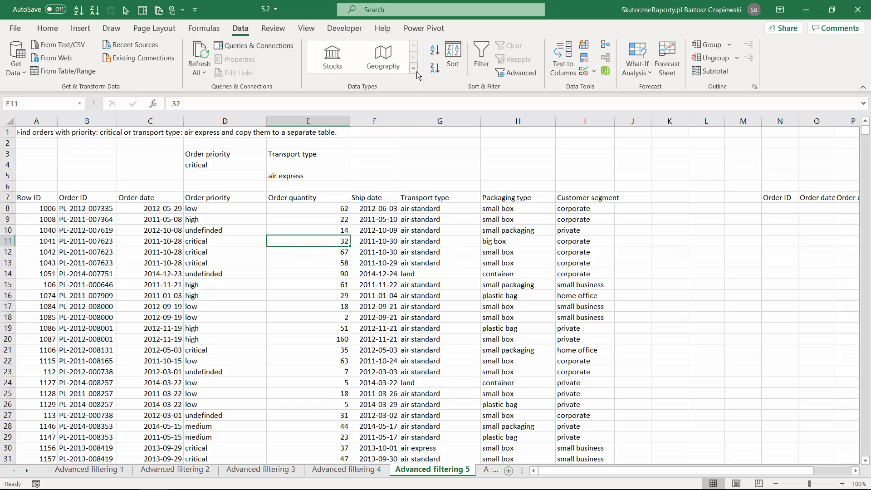
pyautogui.click(511, 71)
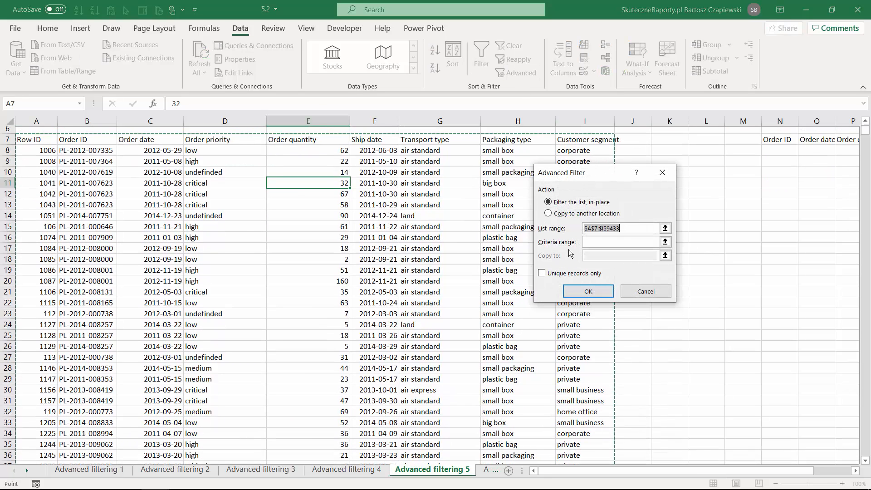
pyautogui.click(665, 241)
pyautogui.moveTo(210, 154); pyautogui.dragTo(311, 175)
pyautogui.click(669, 187)
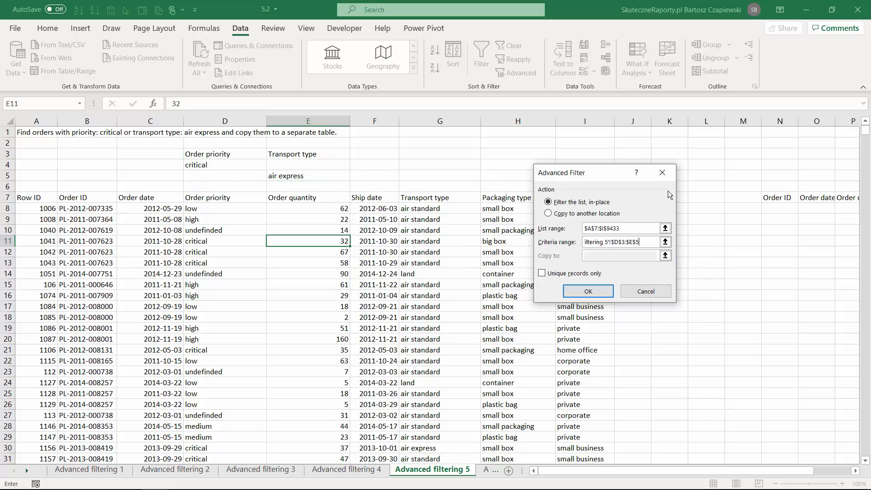
pyautogui.click(549, 213)
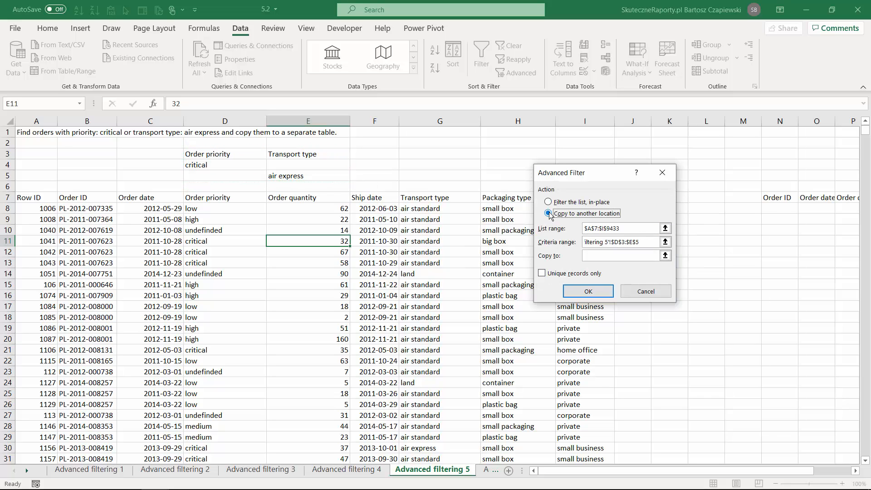
pyautogui.click(665, 255)
pyautogui.moveTo(777, 198); pyautogui.dragTo(800, 199)
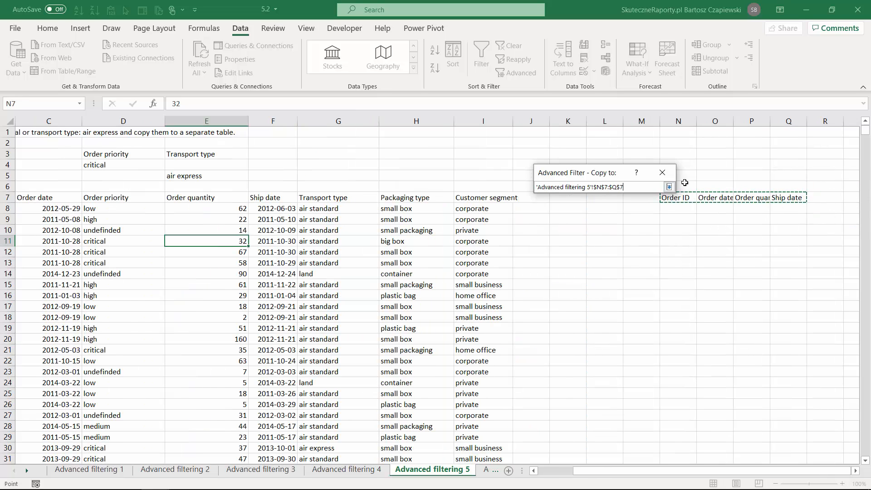
pyautogui.click(669, 187)
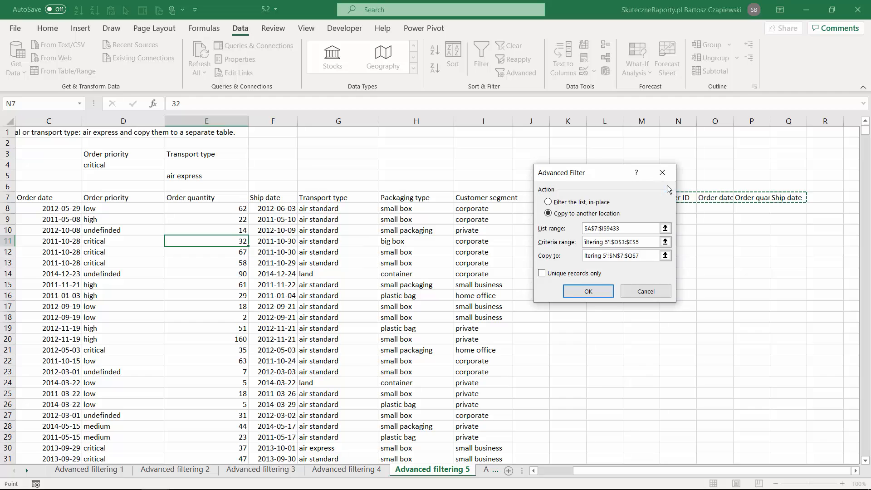
pyautogui.click(587, 291)
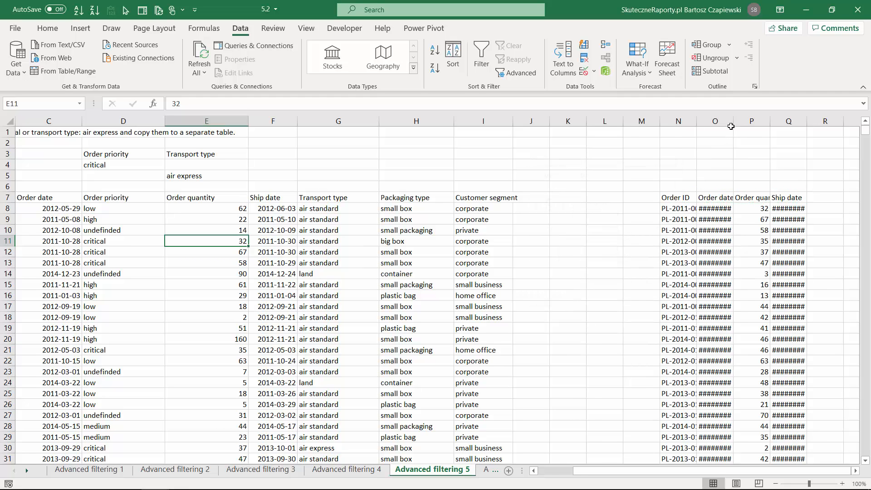
# Autofit the Order ID, Order date and Ship date columns (N, O and Q) of the copied table
pyautogui.doubleClick(733, 121)
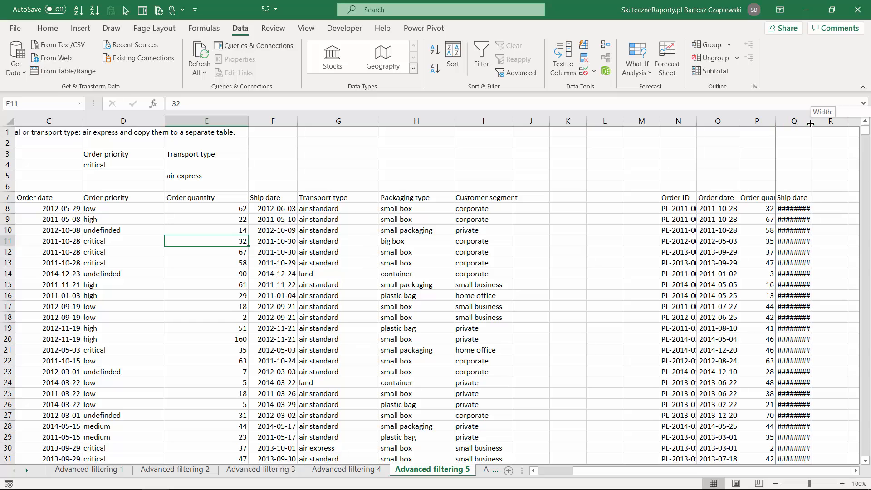
pyautogui.doubleClick(812, 121)
pyautogui.doubleClick(697, 121)
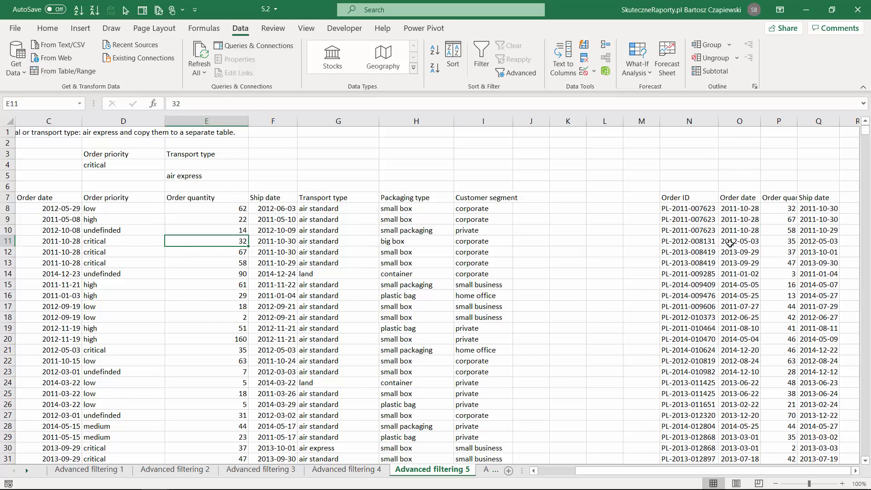
# On the Advanced filtering 6 sheet, copy the Order priority header to D3 and enter critical in D4
pyautogui.hotkey('ctrl', 'pagedown')
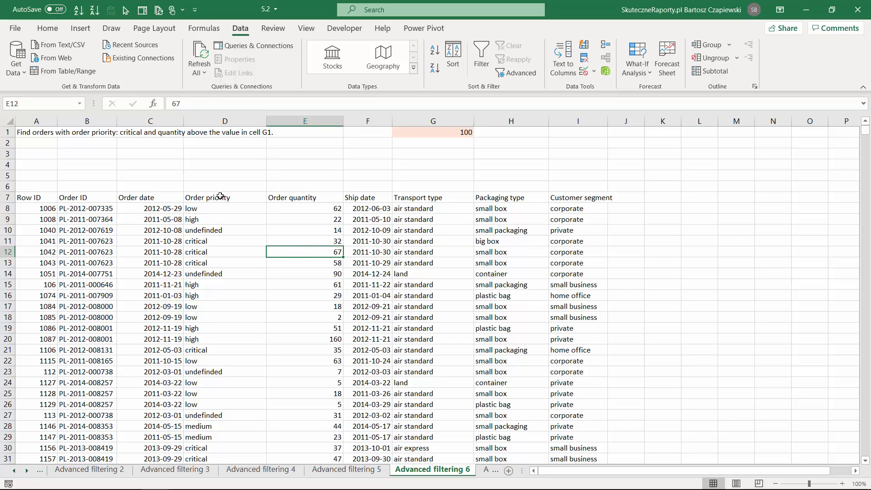
pyautogui.click(220, 196)
pyautogui.hotkey('ctrl', 'c')
pyautogui.click(232, 156)
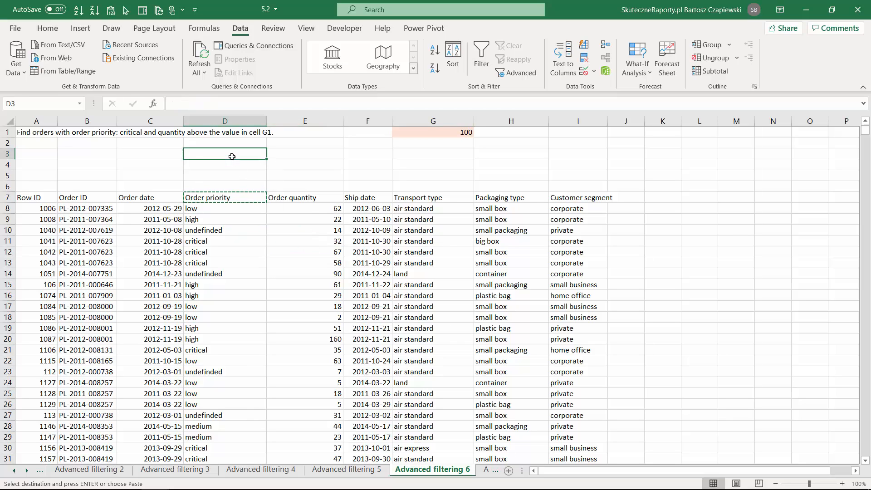
pyautogui.hotkey('ctrl', 'v')
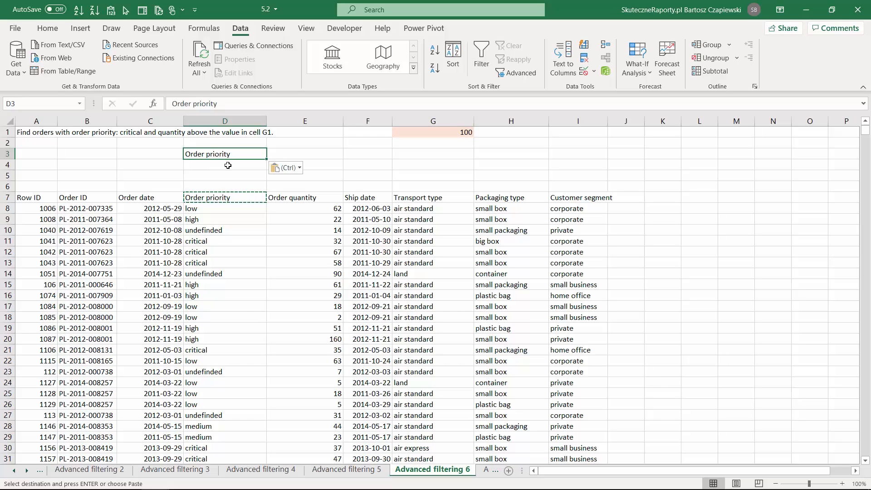
pyautogui.click(218, 167)
pyautogui.write('critical')
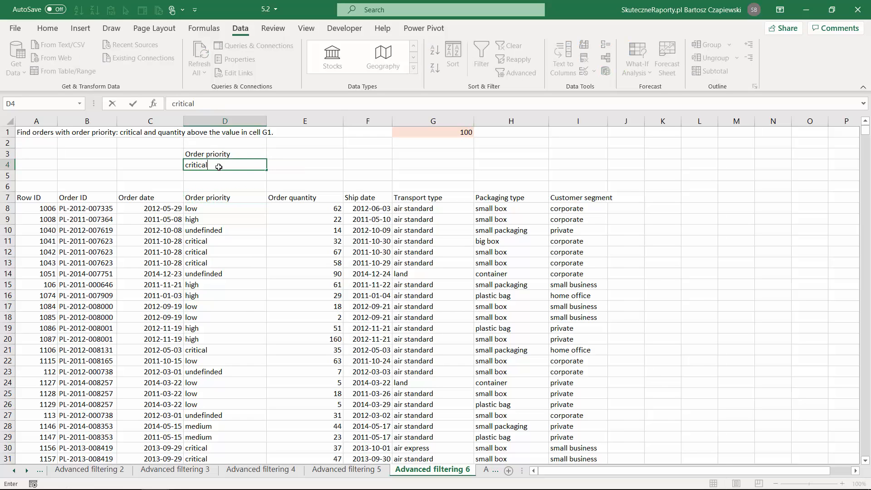
pyautogui.press('Tab')
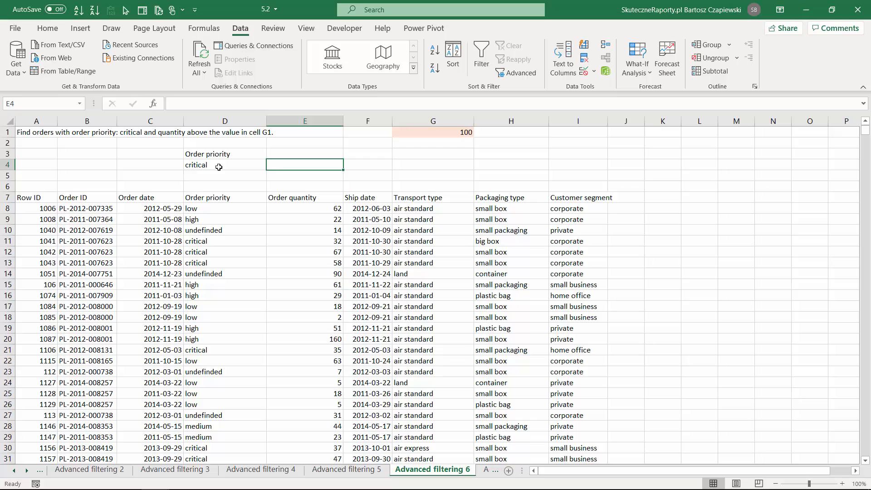
# Enter the criteria formula =E8>=$G$1 in E4, comparing the first order quantity with an absolute reference to G1
pyautogui.write('=')
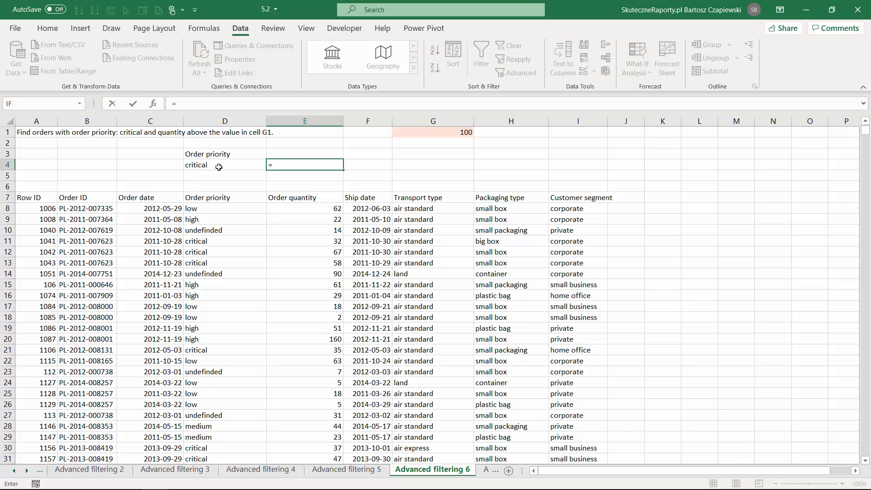
pyautogui.click(293, 209)
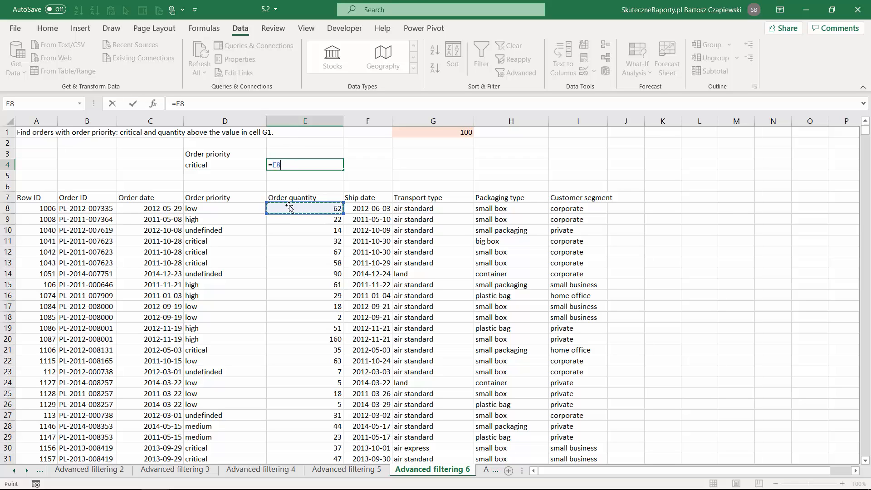
pyautogui.write('>')
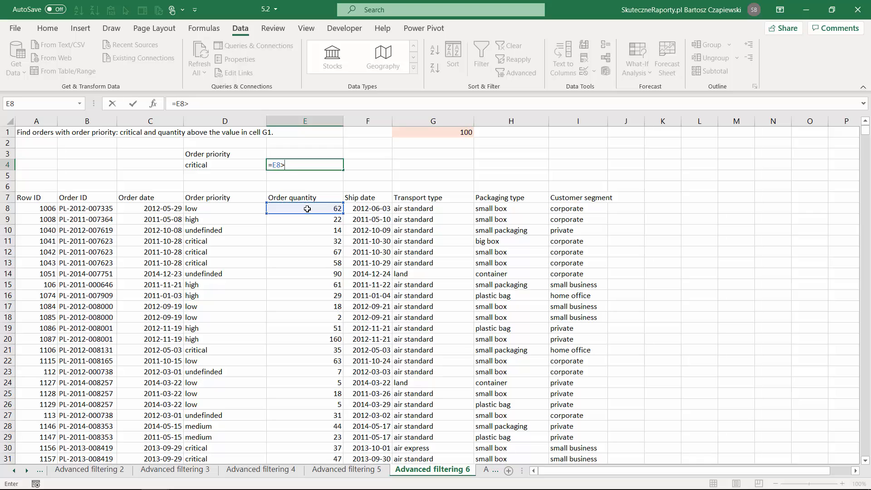
pyautogui.write('=')
pyautogui.click(453, 132)
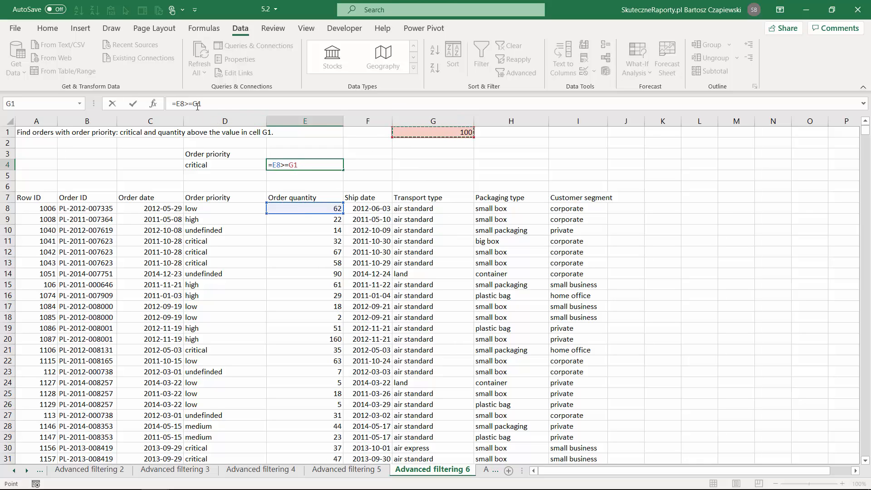
pyautogui.click(237, 104)
pyautogui.press('F4')
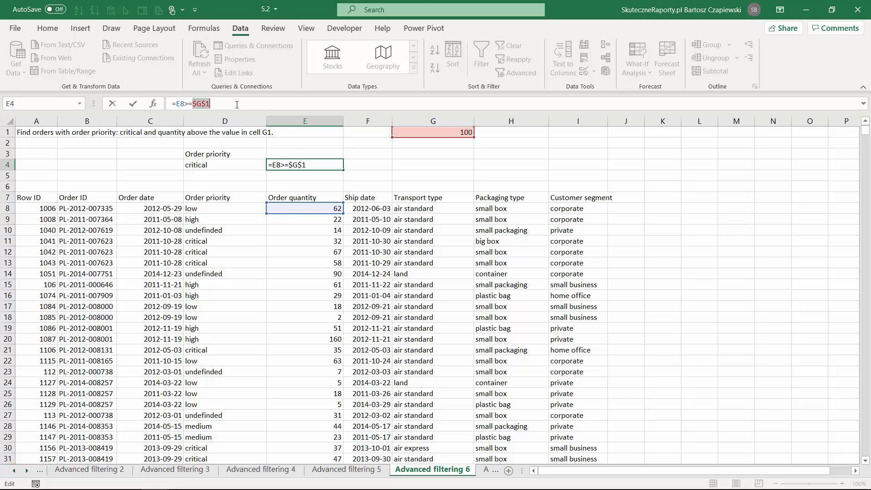
pyautogui.press('Return')
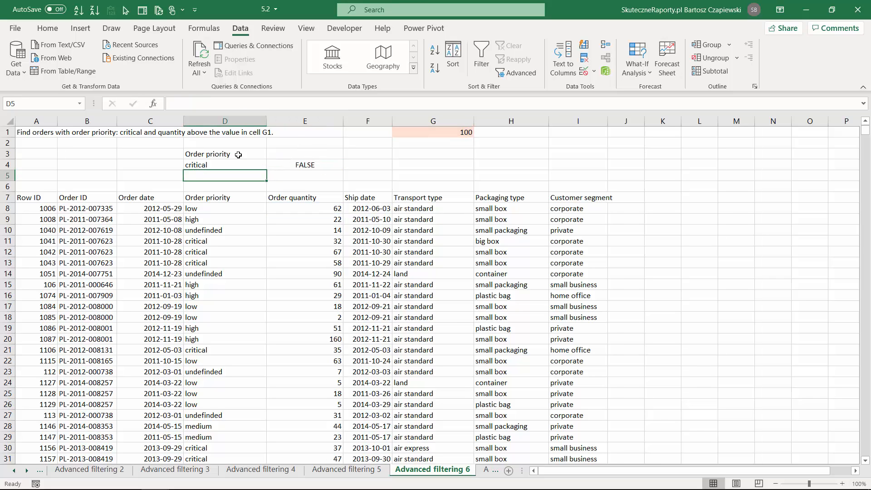
# Apply an in-place Advanced Filter to the order table A7:I9433 using D3:E4 as the criteria range
pyautogui.click(297, 211)
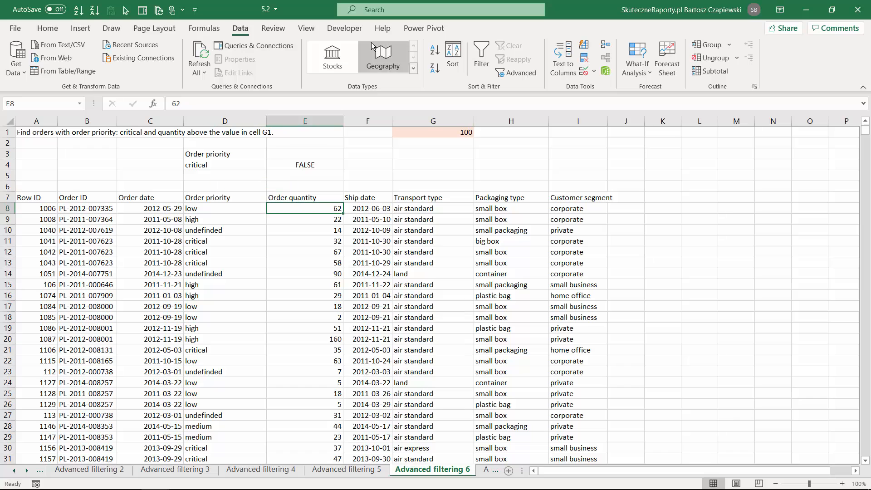
pyautogui.click(517, 73)
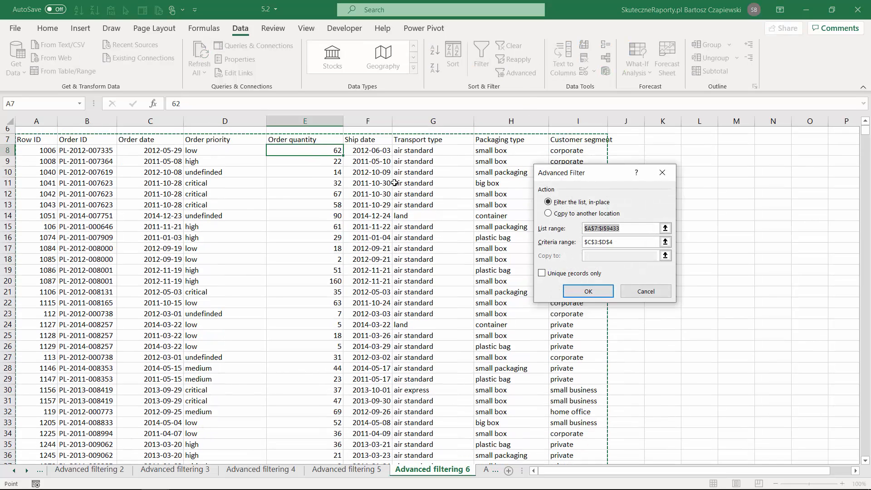
pyautogui.click(665, 242)
pyautogui.moveTo(207, 154); pyautogui.dragTo(303, 165)
pyautogui.click(669, 187)
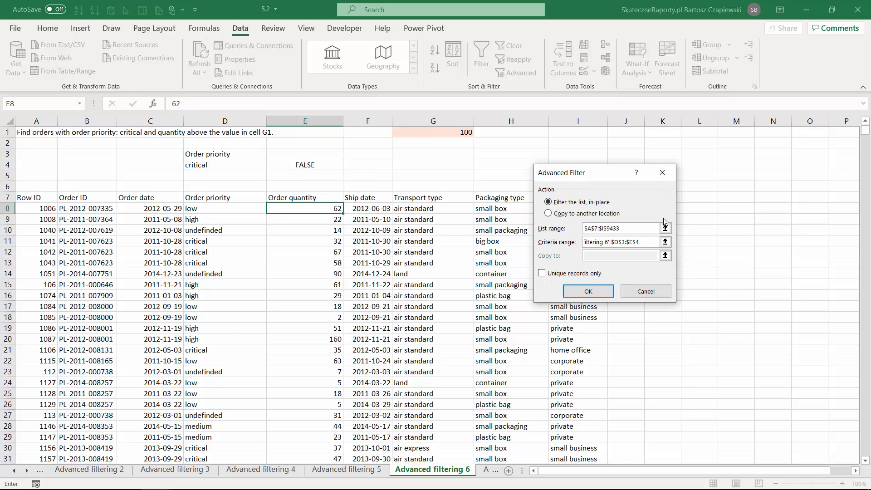
pyautogui.click(583, 291)
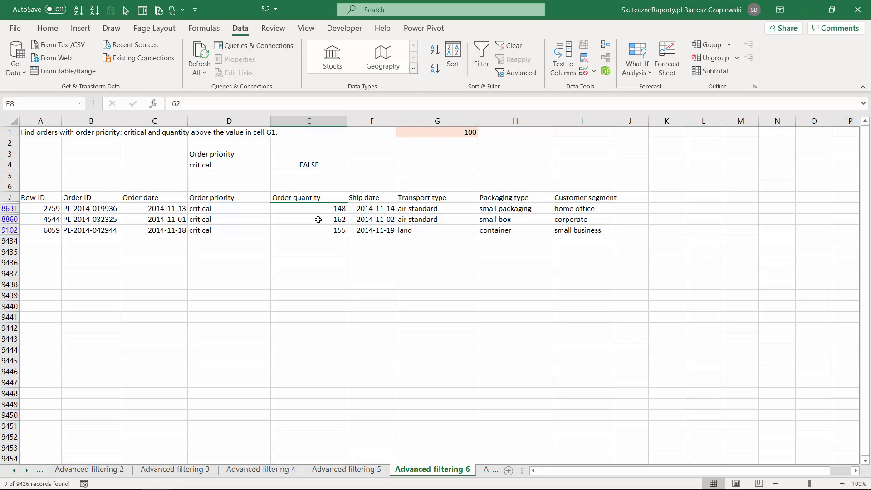
pyautogui.click(318, 219)
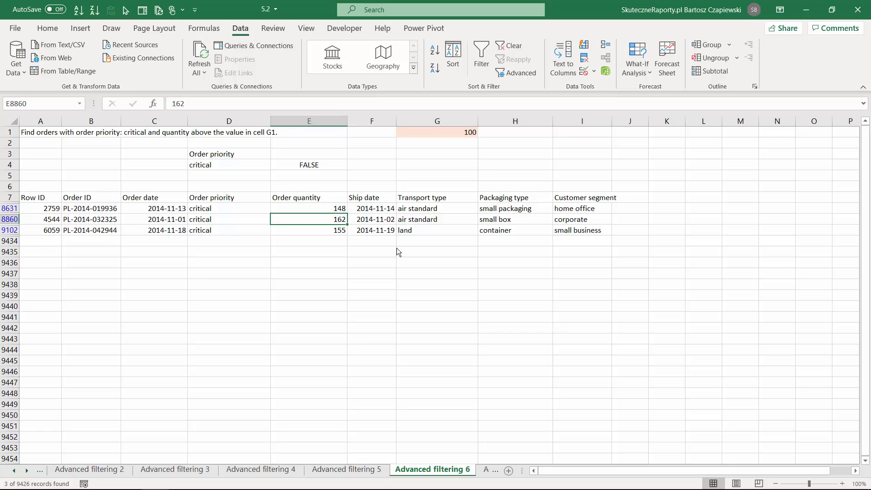
# Set the quantity threshold in G1 to 90 and rerun the in-place Advanced Filter with criteria range D3:E4
pyautogui.click(463, 135)
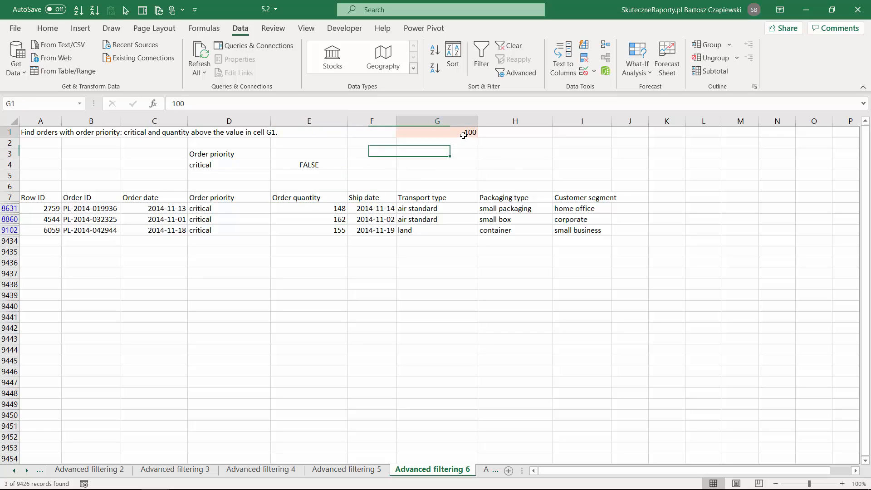
pyautogui.write('90')
pyautogui.press('Return')
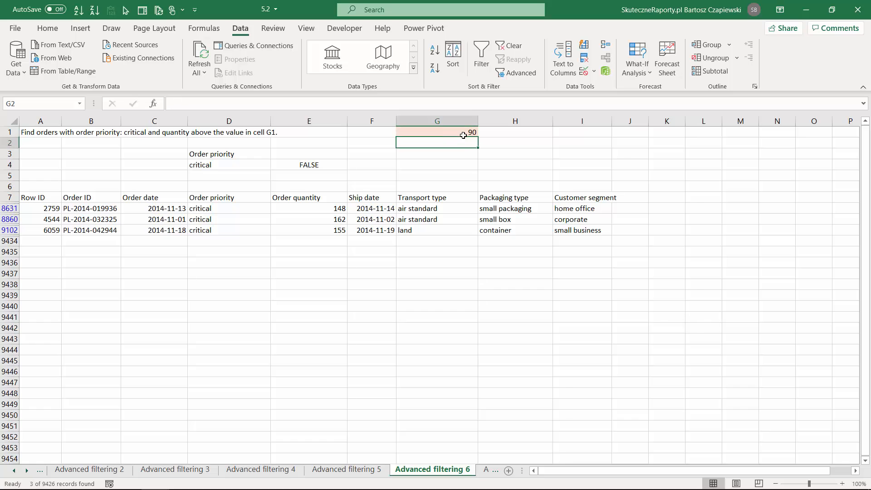
pyautogui.click(440, 216)
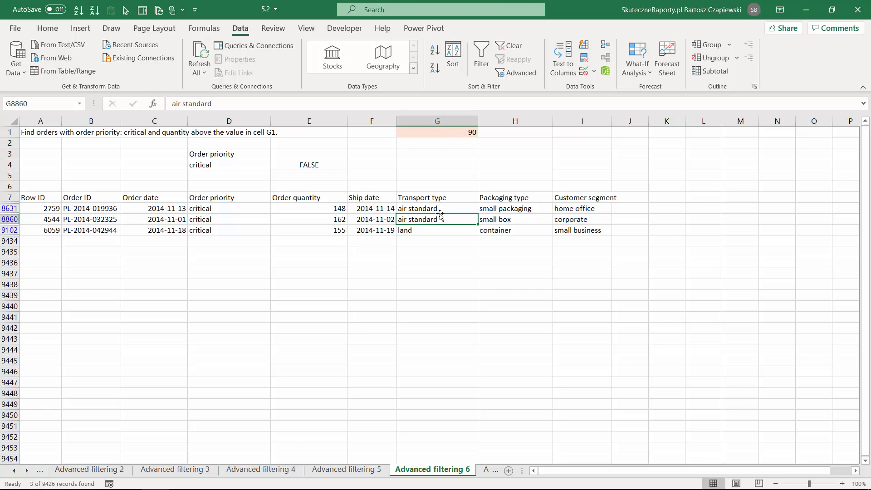
pyautogui.click(513, 75)
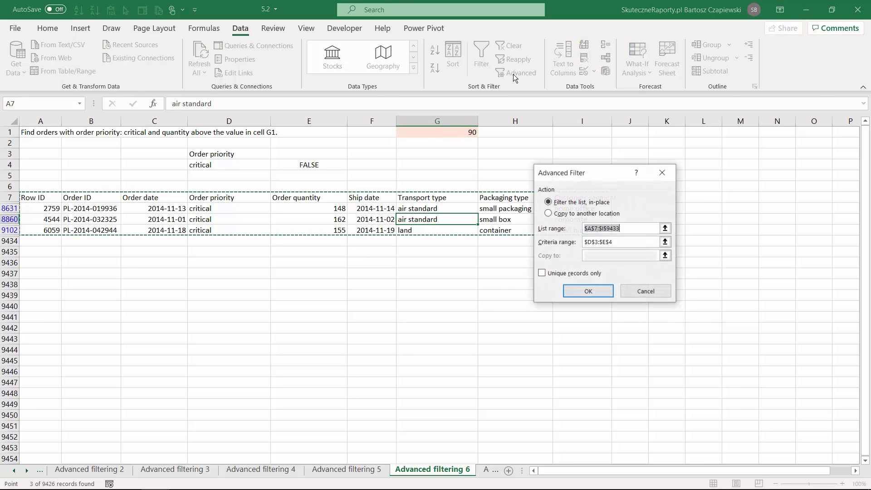
pyautogui.click(588, 291)
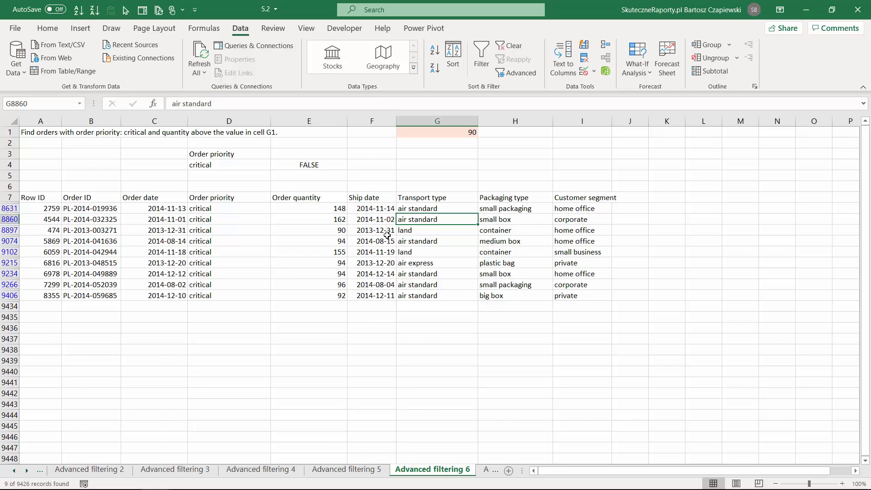
# On the Advanced filtering 7 sheet, enter the criteria formula =F8-C8>10 in D4 to test for delivery times over 10 days
pyautogui.hotkey('ctrl', 'pagedown')
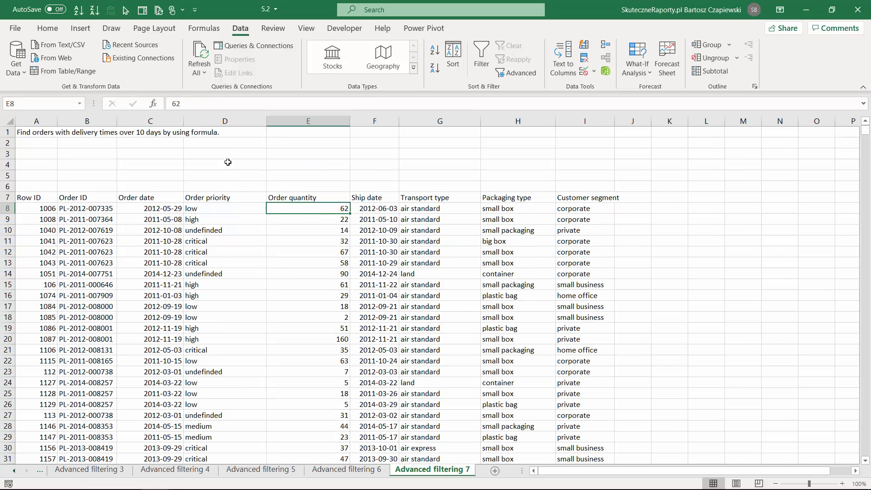
pyautogui.click(241, 164)
pyautogui.write('=')
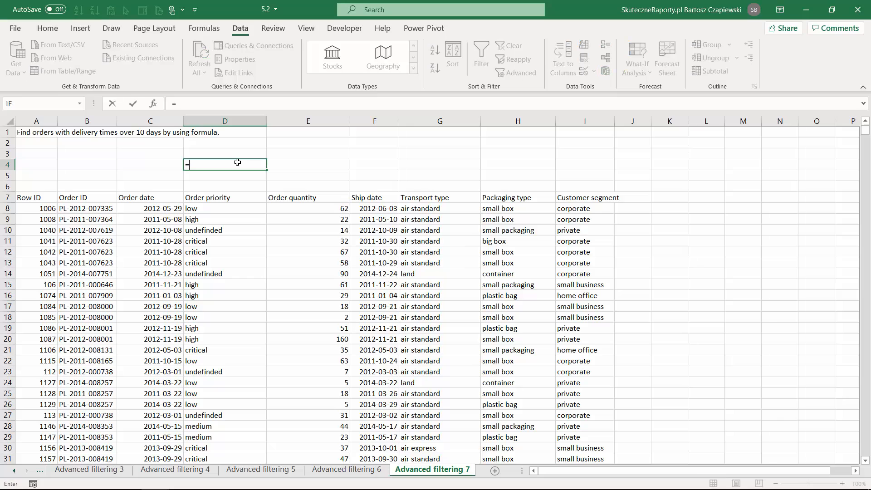
pyautogui.click(373, 209)
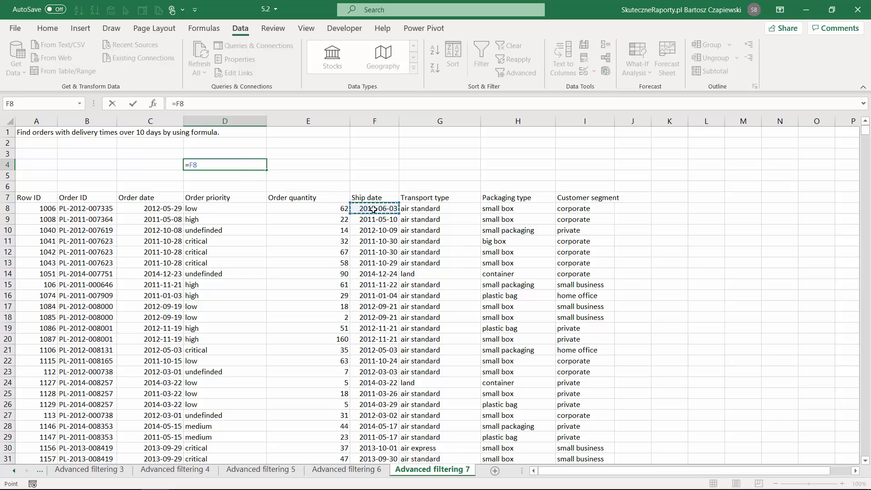
pyautogui.write('-')
pyautogui.click(154, 209)
pyautogui.write('-')
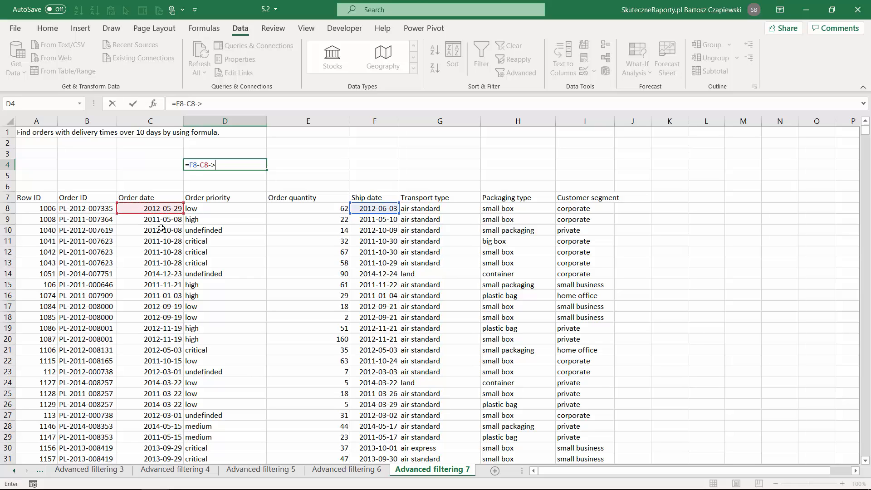
pyautogui.write('>10')
pyautogui.press('Return')
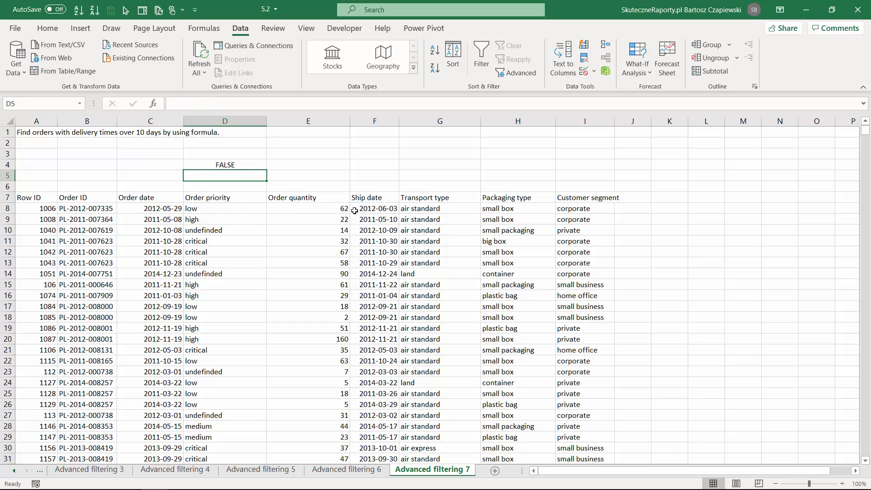
# Apply an in-place Advanced Filter to the order table A7:I9433 using D3:D4, including the blank header cell, as the criteria range
pyautogui.click(290, 210)
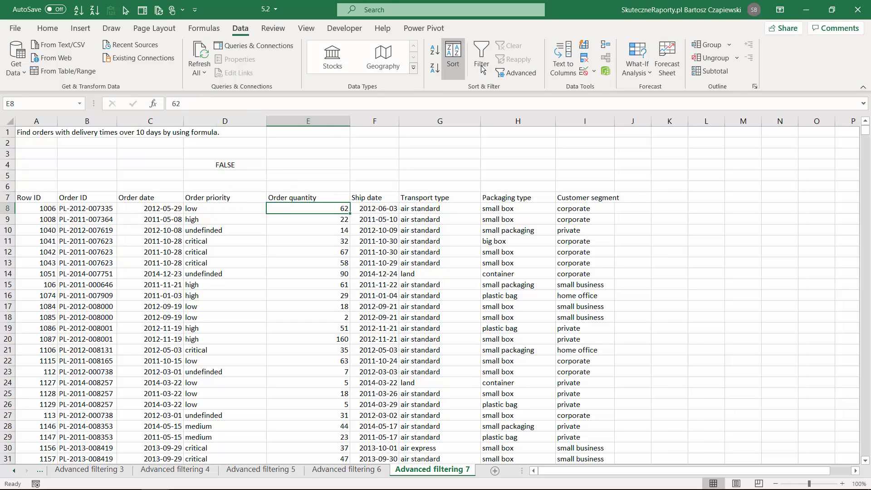
pyautogui.click(515, 74)
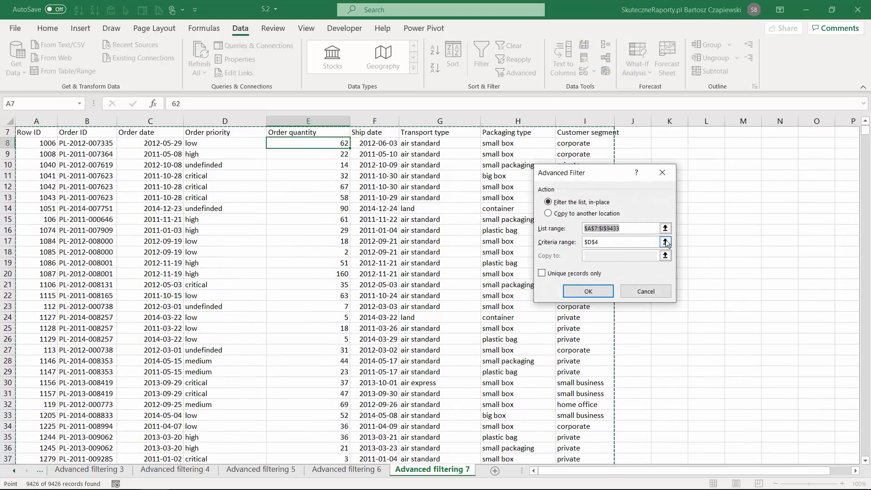
pyautogui.click(662, 242)
pyautogui.scroll(2, 307, 189)
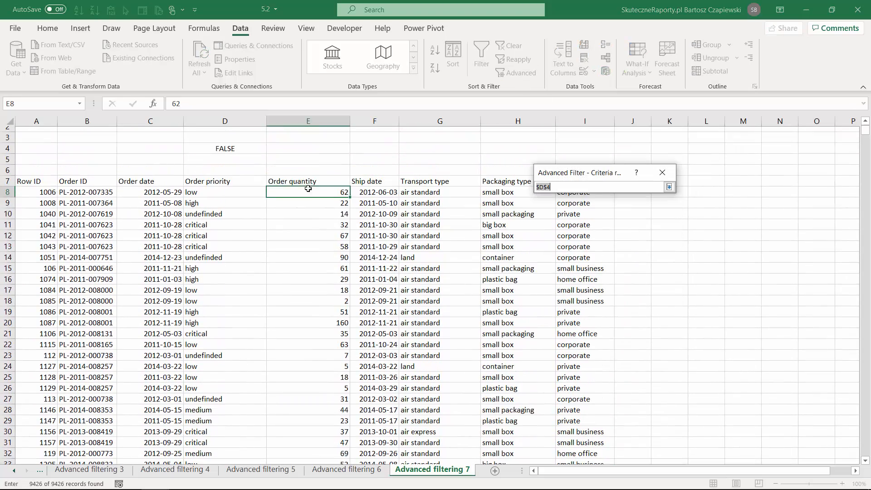
pyautogui.moveTo(225, 156); pyautogui.dragTo(226, 166)
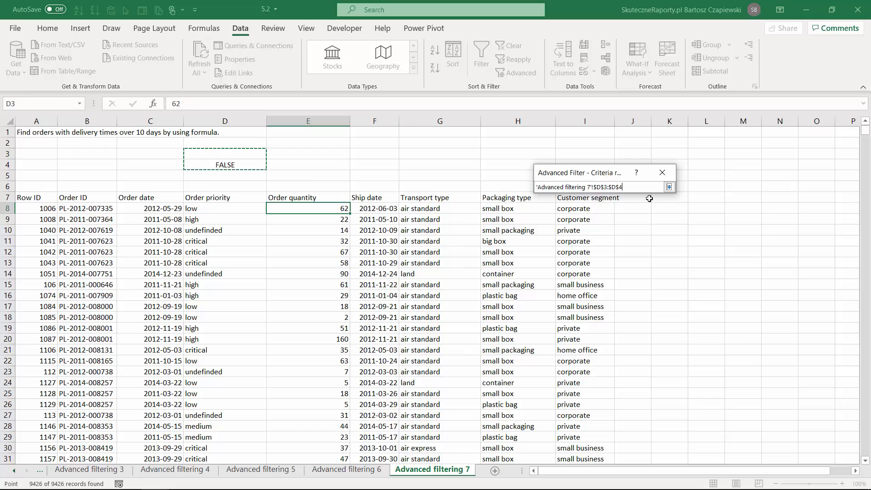
pyautogui.click(669, 187)
pyautogui.click(588, 290)
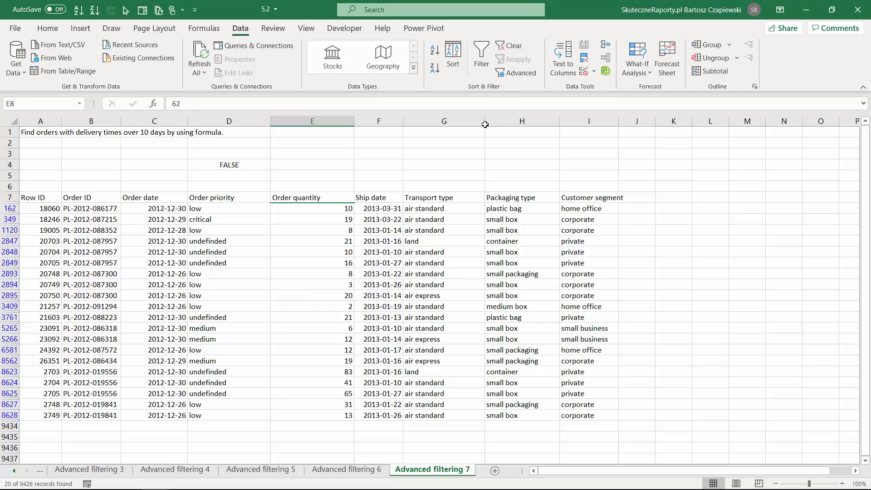
# Reopen the Advanced Filter settings and examine the criteria range used for the delivery time filter
pyautogui.click(516, 73)
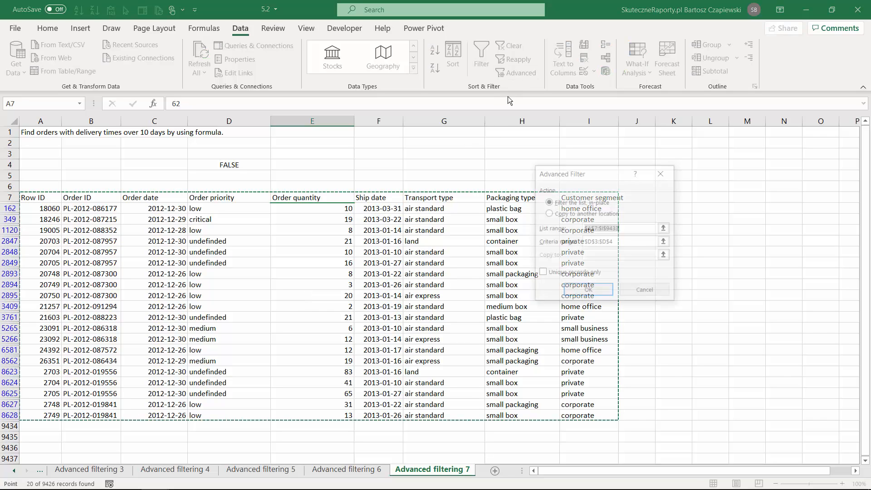
pyautogui.click(617, 242)
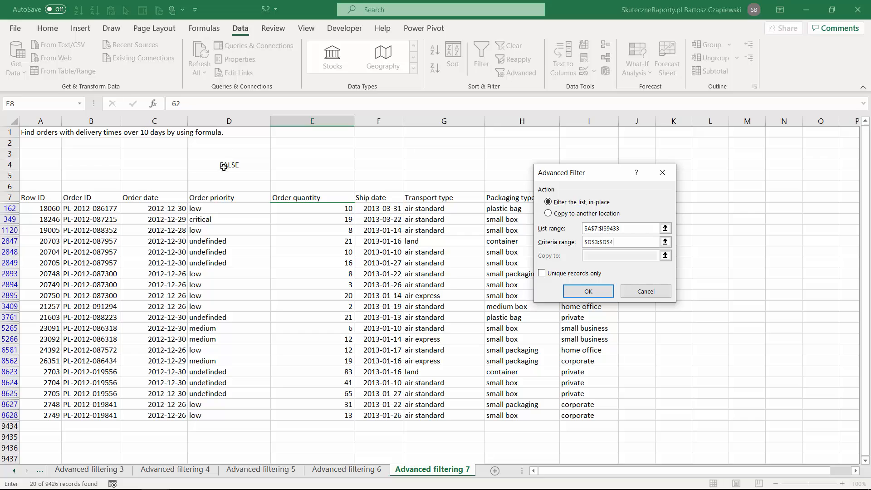